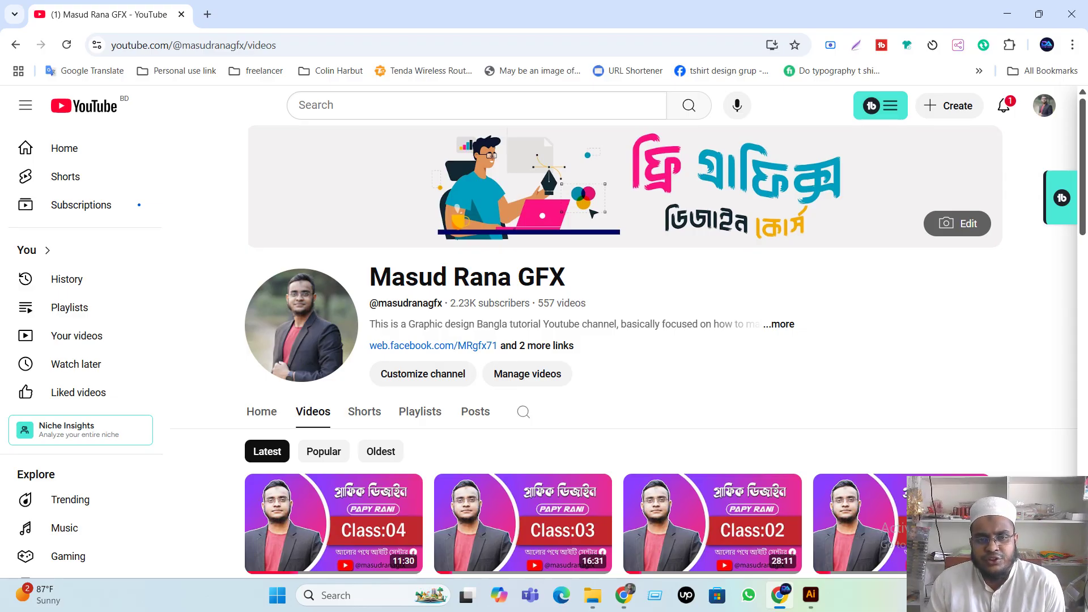
# Switch to the Google Docs lesson plan and highlight the Hand Tool (H) and Selection Tool (V) entries
pyautogui.click(623, 594)
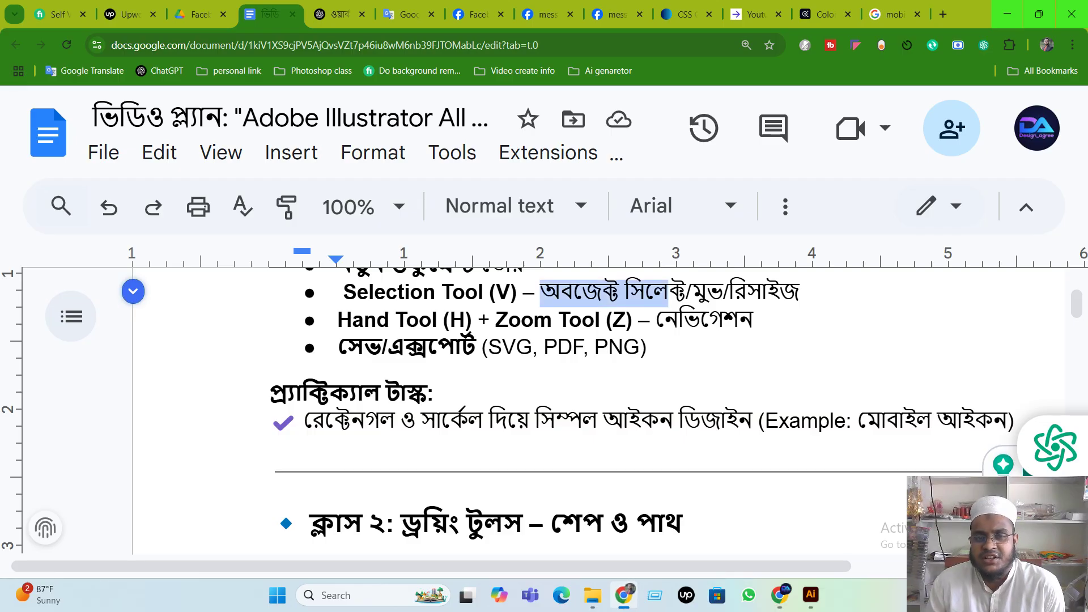
pyautogui.moveTo(352, 320); pyautogui.dragTo(466, 320)
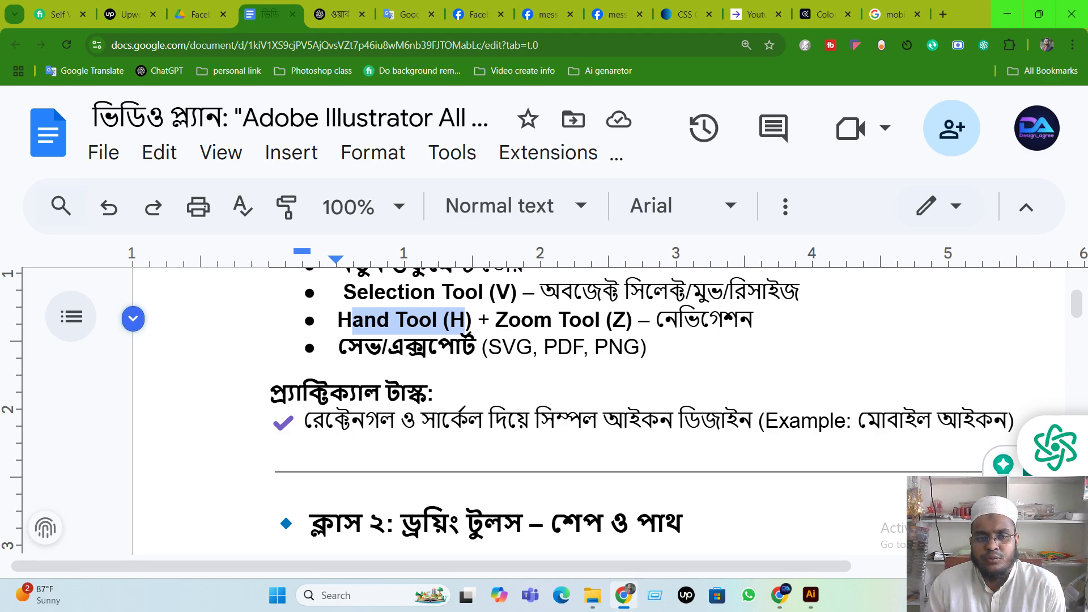
pyautogui.moveTo(344, 293); pyautogui.dragTo(496, 293)
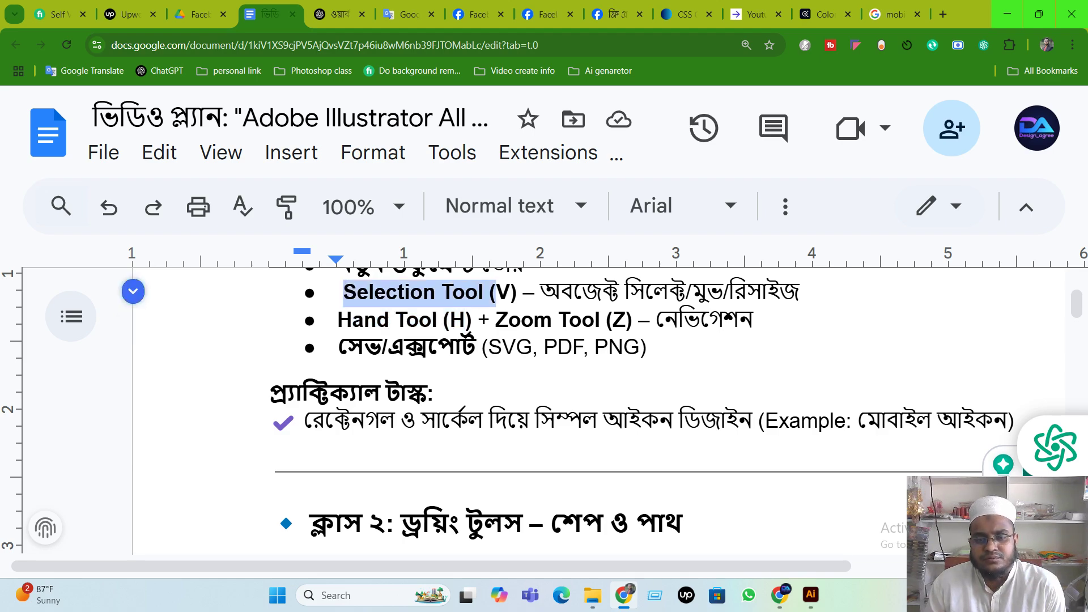
# Switch to Adobe Illustrator, pick the Shape Builder tool briefly and return to the Selection tool
pyautogui.click(811, 595)
pyautogui.scroll(1, 564, 323)
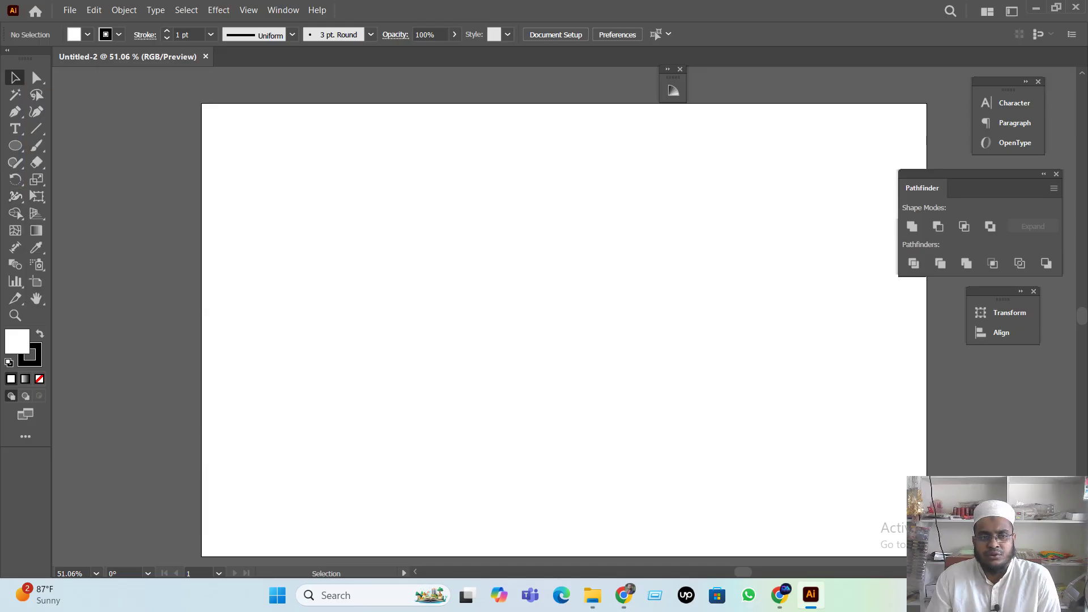
pyautogui.click(16, 213)
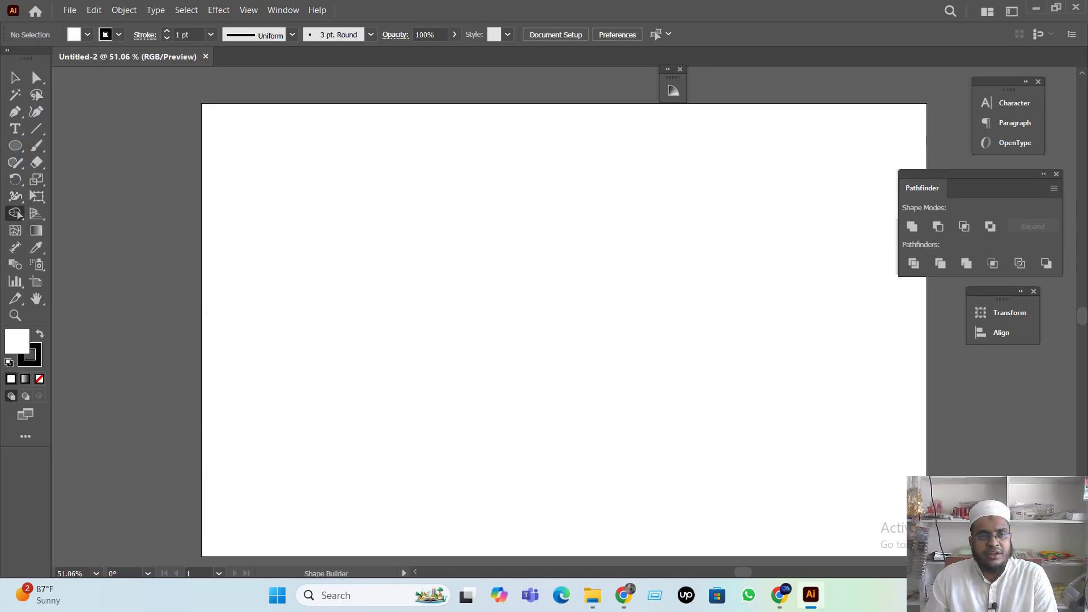
pyautogui.click(15, 78)
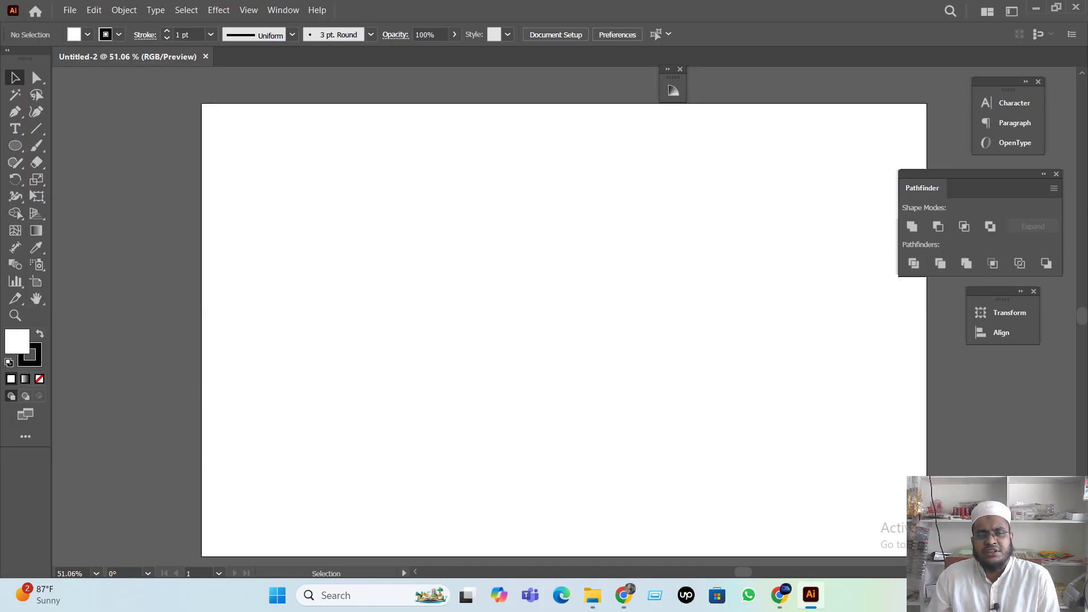
# Switch back to the lesson plan in Google Docs and highlight the Selection Tool's select, move and resize uses
pyautogui.click(624, 595)
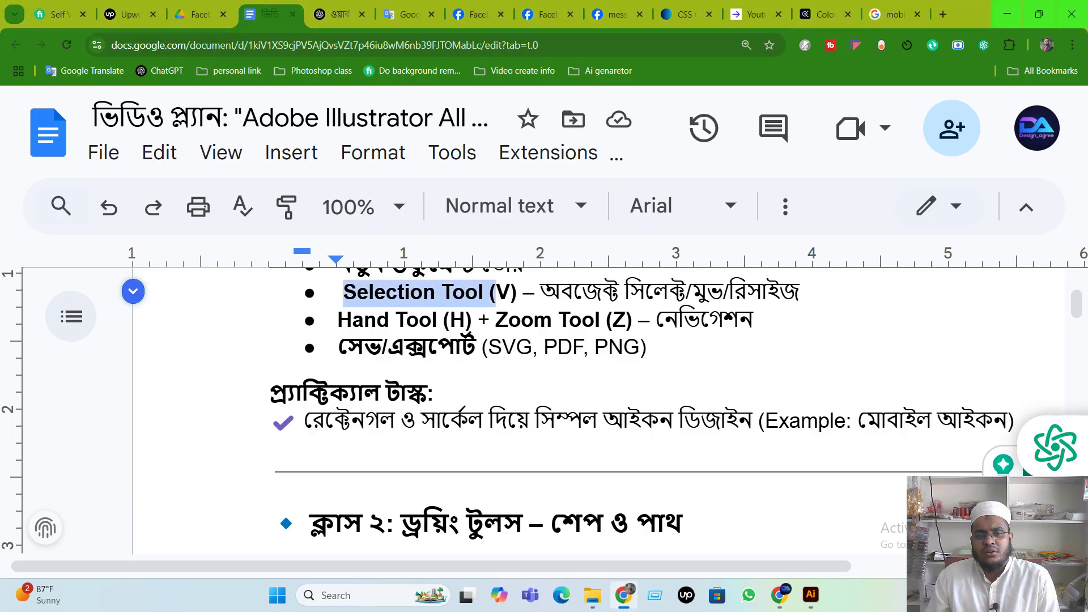
pyautogui.click(535, 293)
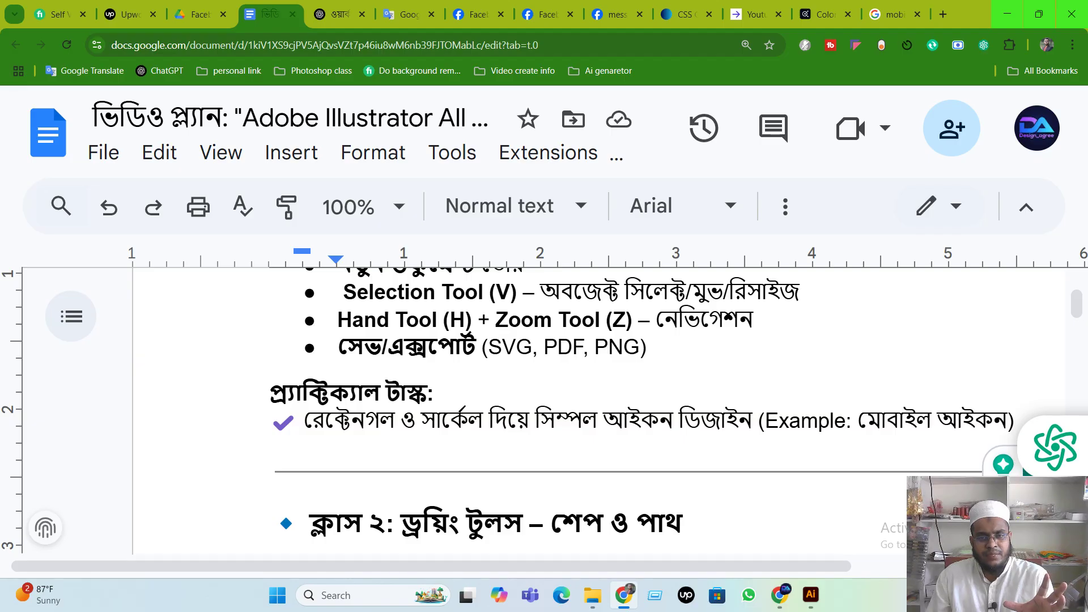
pyautogui.moveTo(541, 293); pyautogui.dragTo(686, 292)
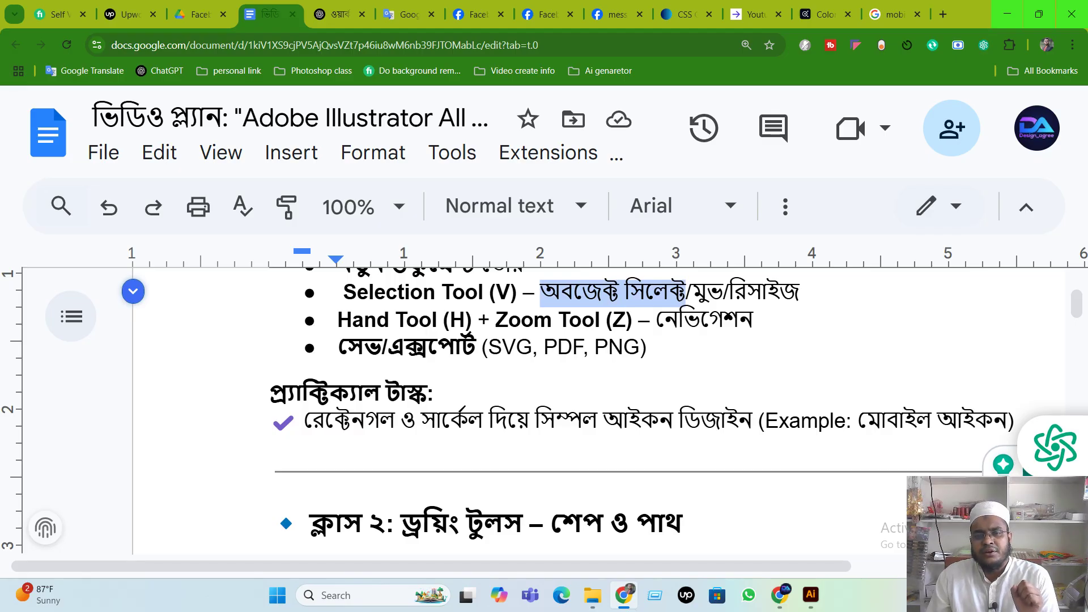
pyautogui.moveTo(692, 293); pyautogui.dragTo(810, 293)
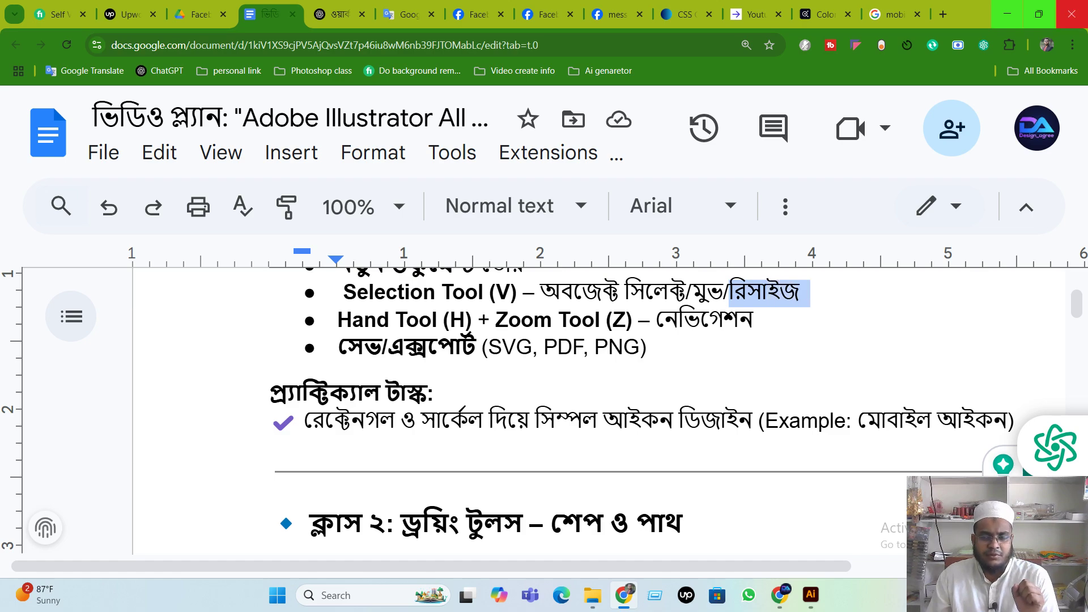
# Return to Illustrator, draw a small rectangle in the upper-left part of the artboard with the Rectangle tool and deselect it
pyautogui.click(1006, 14)
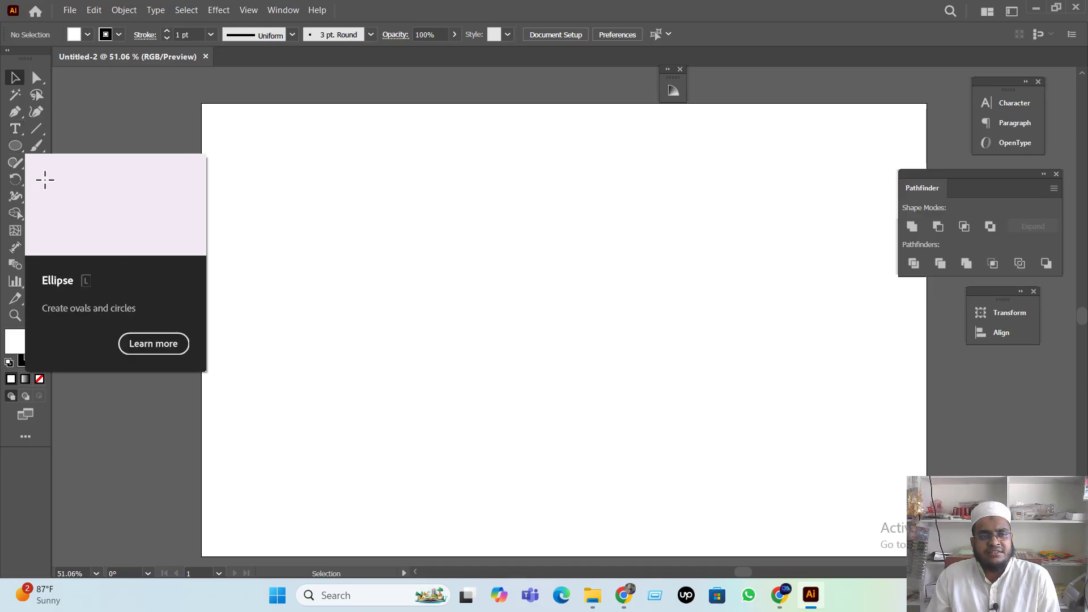
pyautogui.click(15, 145)
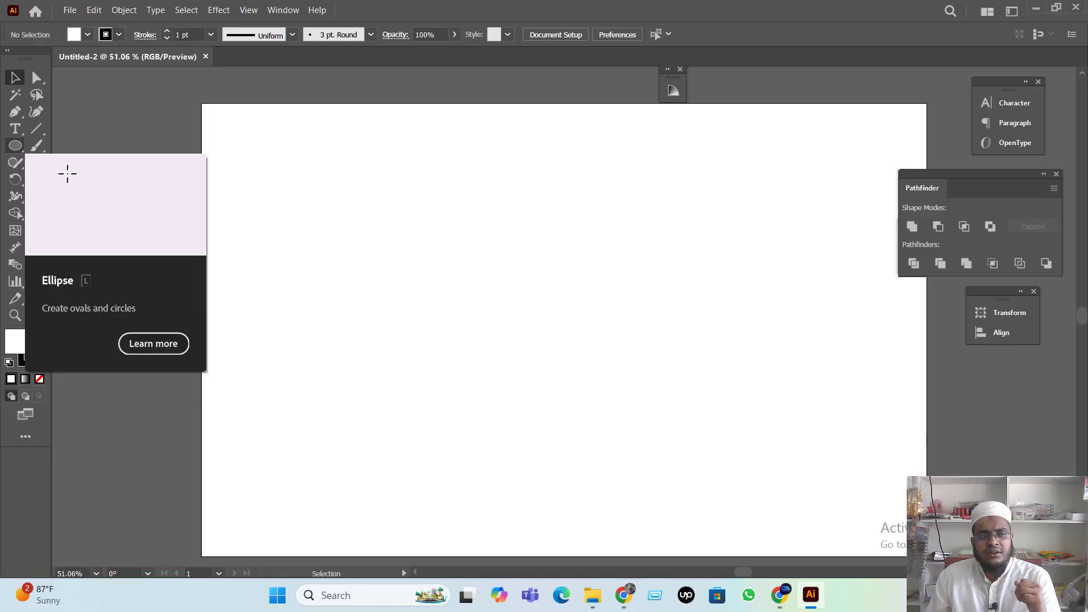
pyautogui.rightClick(15, 146)
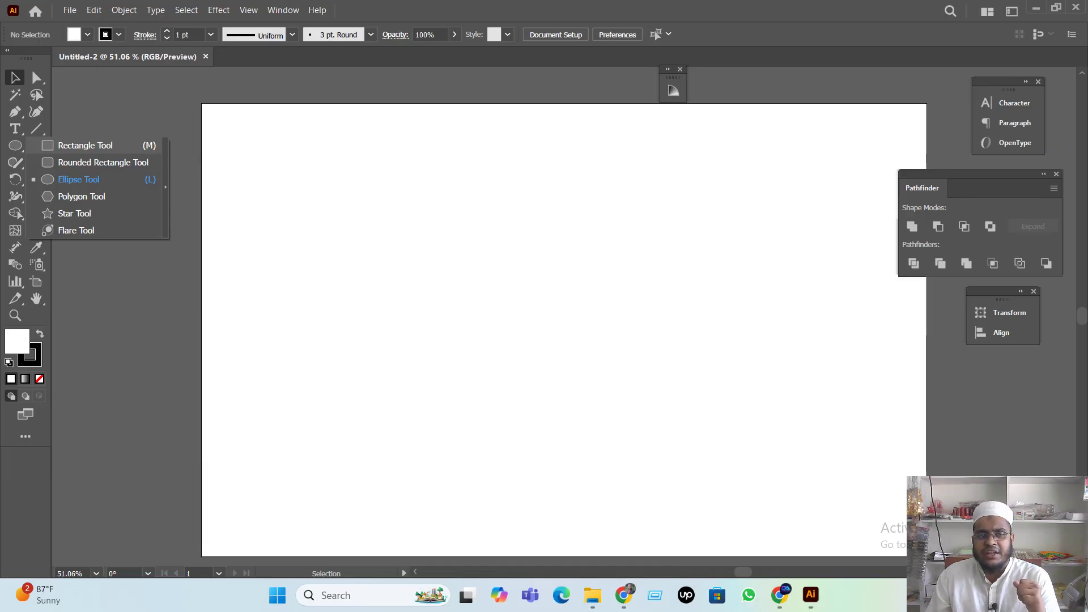
pyautogui.click(85, 145)
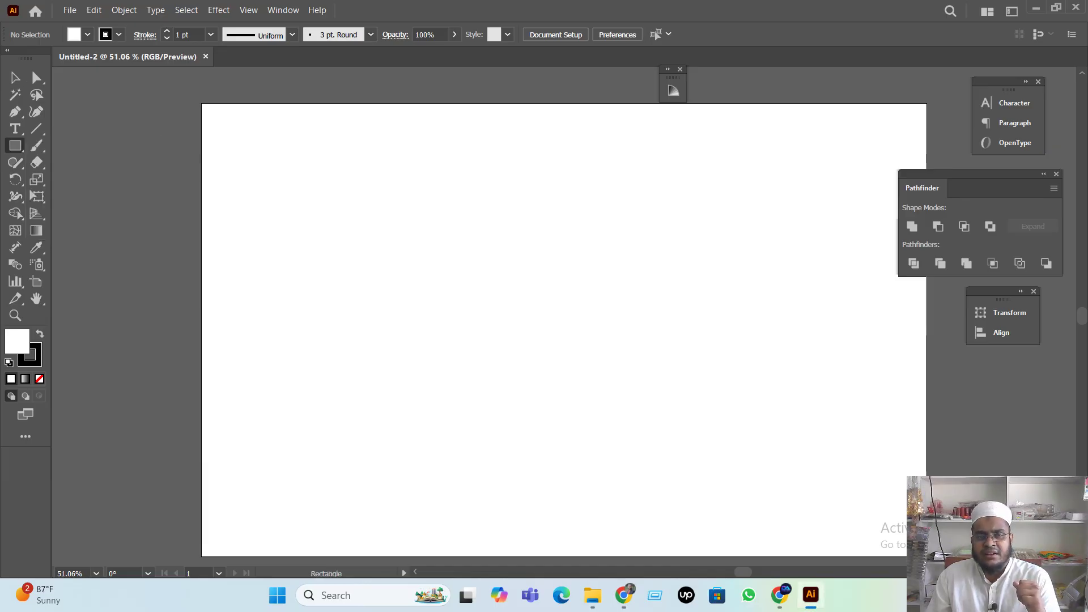
pyautogui.moveTo(371, 203); pyautogui.dragTo(458, 281)
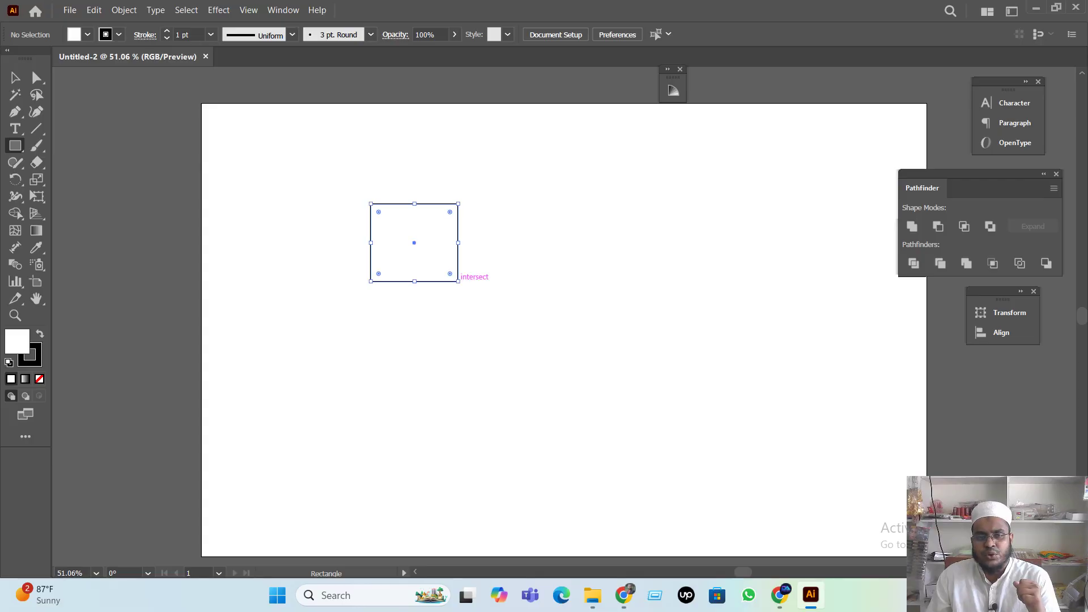
pyautogui.click(15, 78)
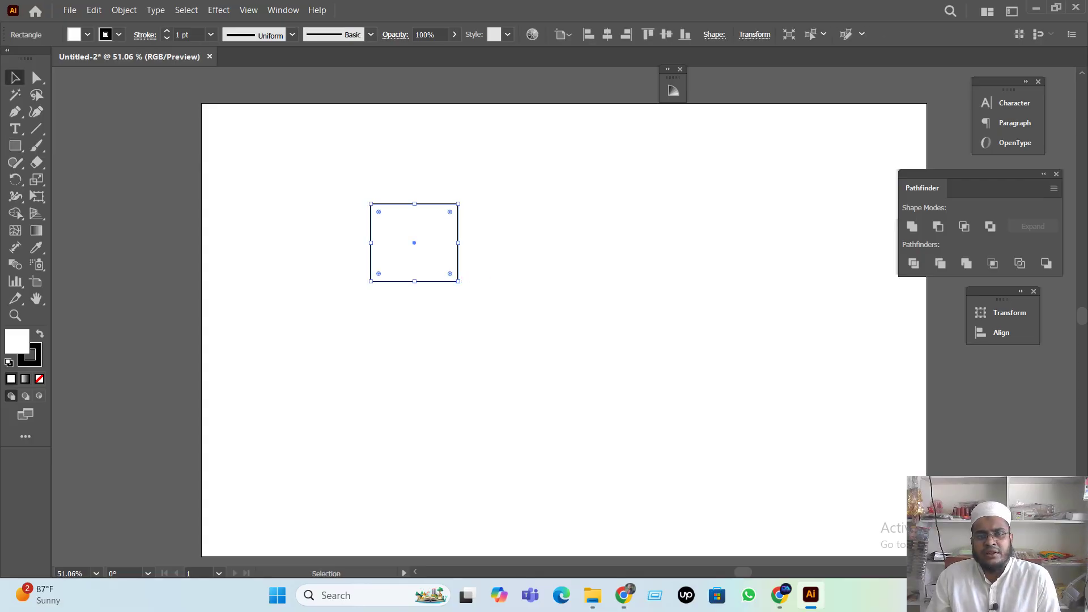
pyautogui.click(499, 211)
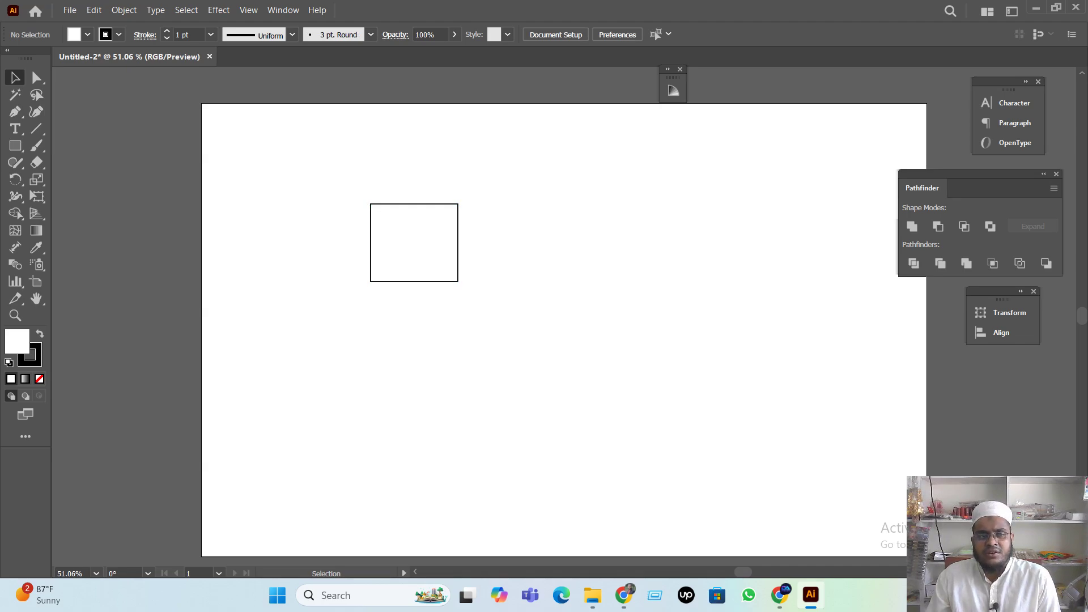
# Select the rectangle, fill it with the purple swatch and deselect it
pyautogui.click(414, 243)
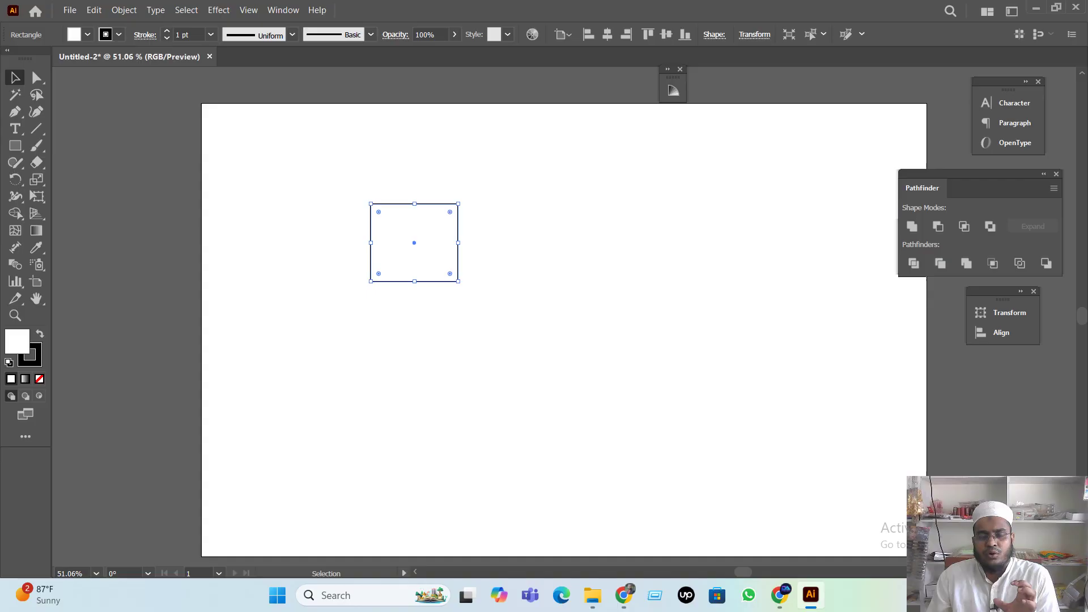
pyautogui.click(88, 34)
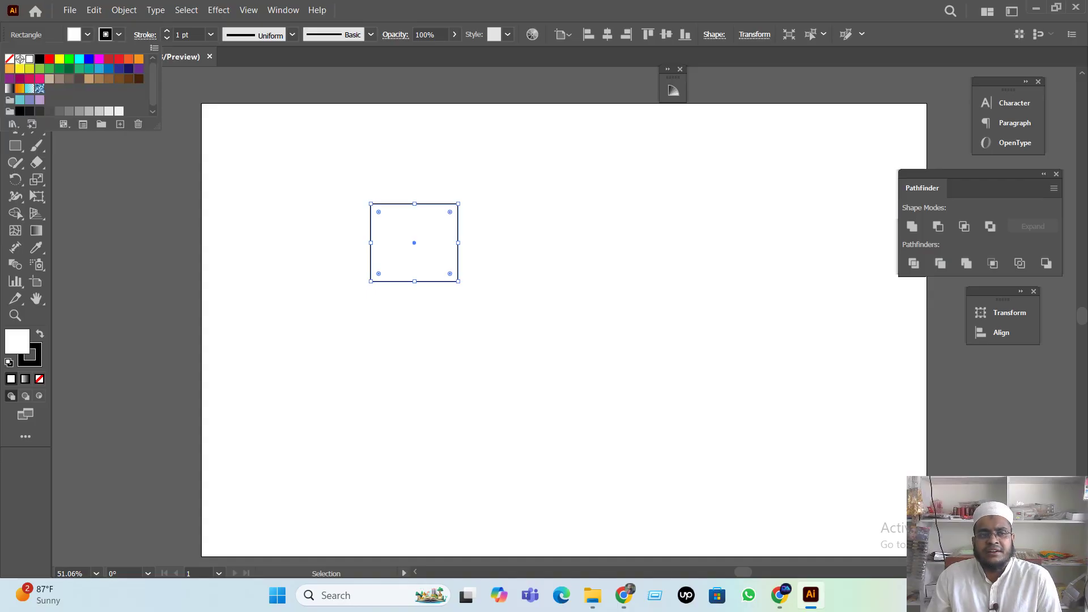
pyautogui.click(138, 68)
pyautogui.click(306, 170)
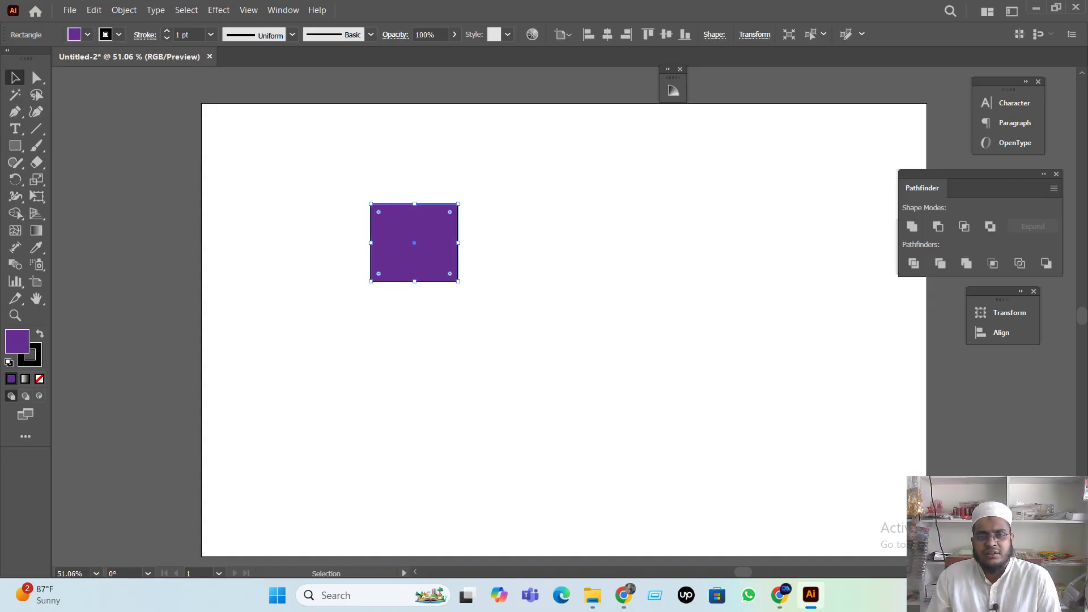
pyautogui.click(306, 170)
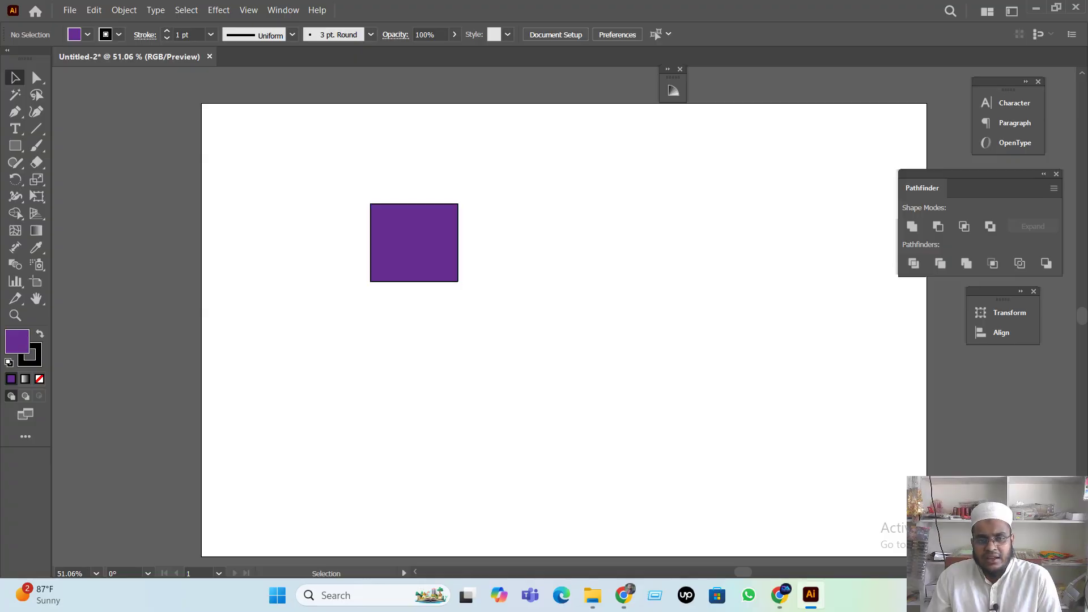
# Move the purple rectangle around the artboard and enlarge it to about two and a half times its width, ending near the centre
pyautogui.click(415, 243)
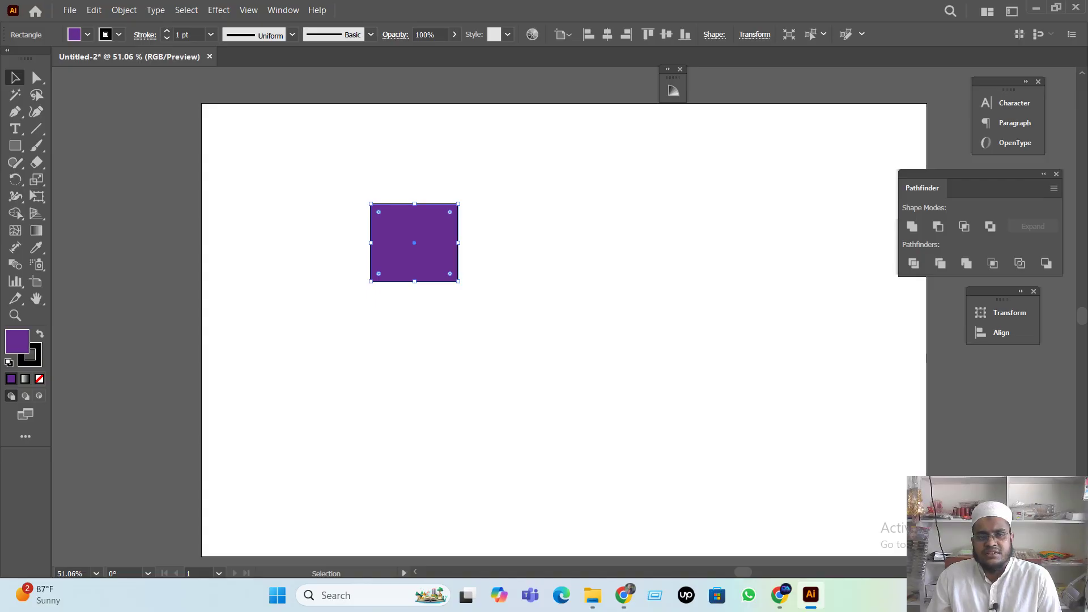
pyautogui.moveTo(429, 244); pyautogui.dragTo(696, 241)
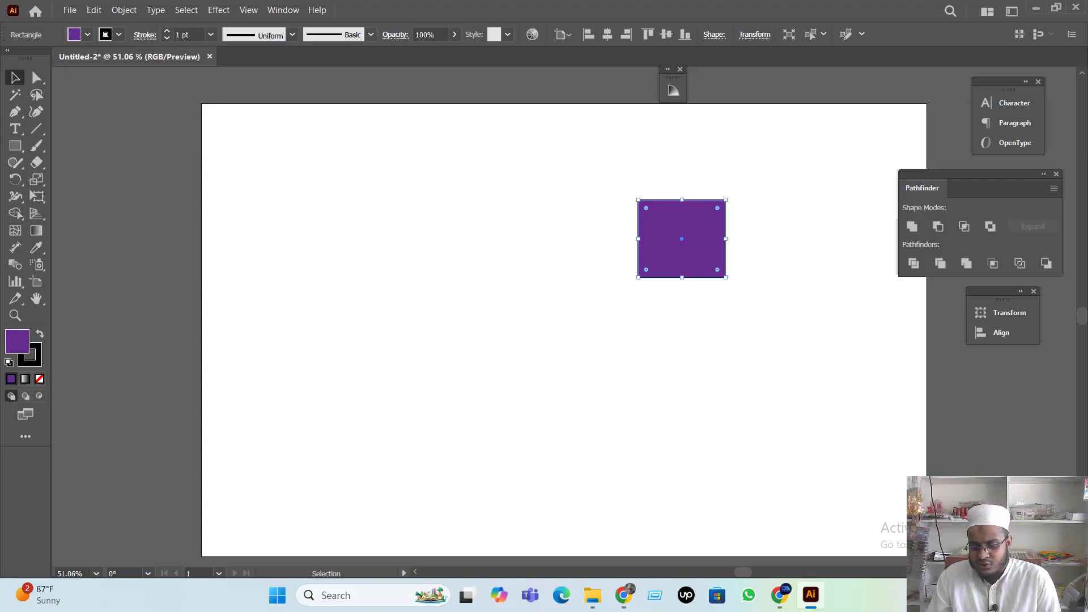
pyautogui.moveTo(726, 277); pyautogui.dragTo(863, 368)
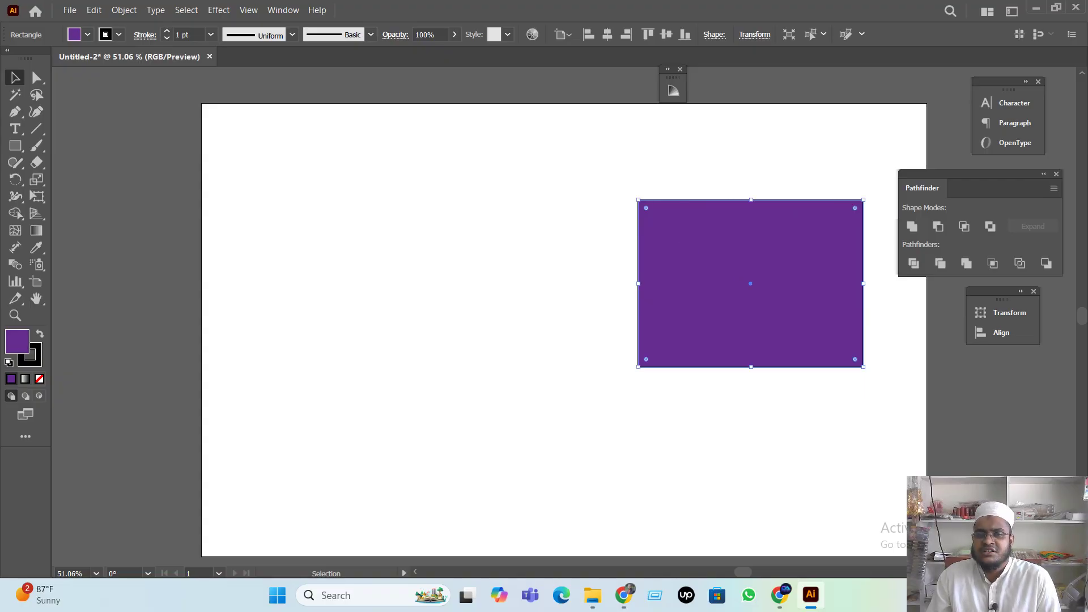
pyautogui.moveTo(801, 328); pyautogui.dragTo(587, 327)
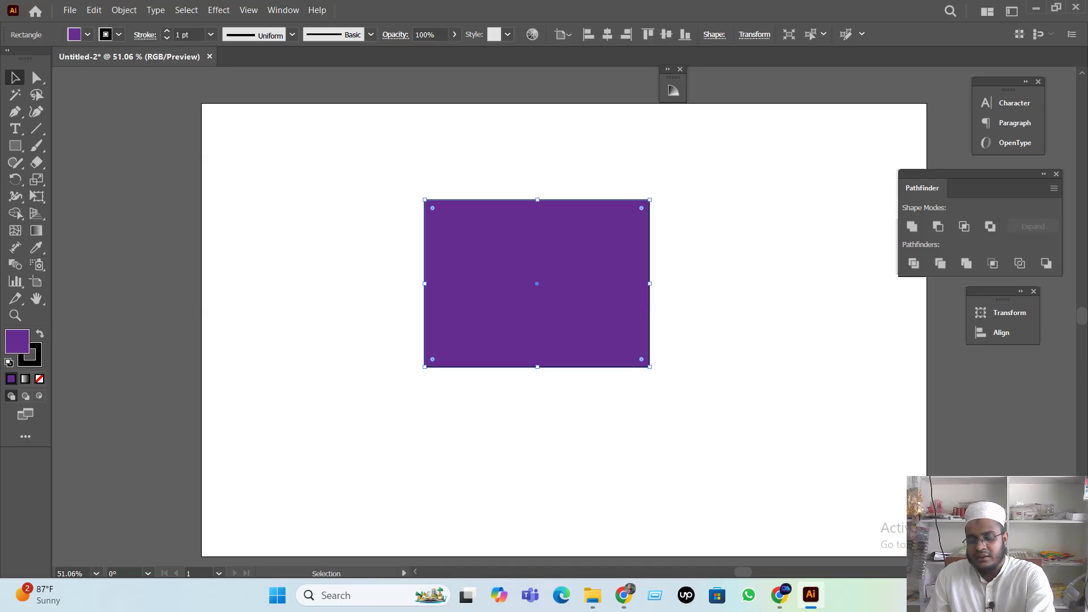
# Delete the enlarged rectangle and draw a nearly round ellipse left of the artboard's centre
pyautogui.press('Delete')
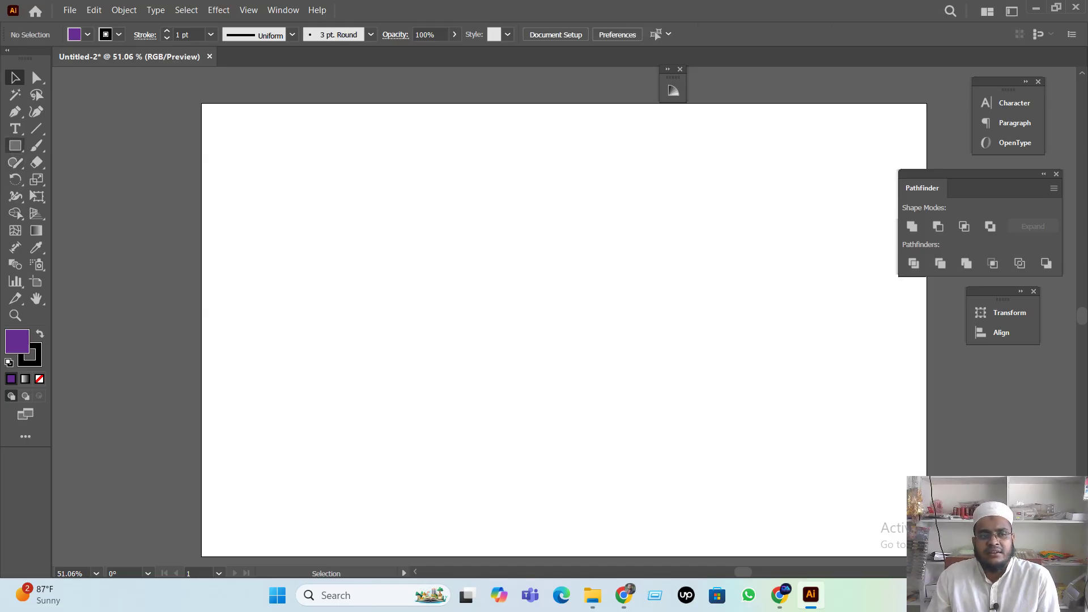
pyautogui.rightClick(15, 146)
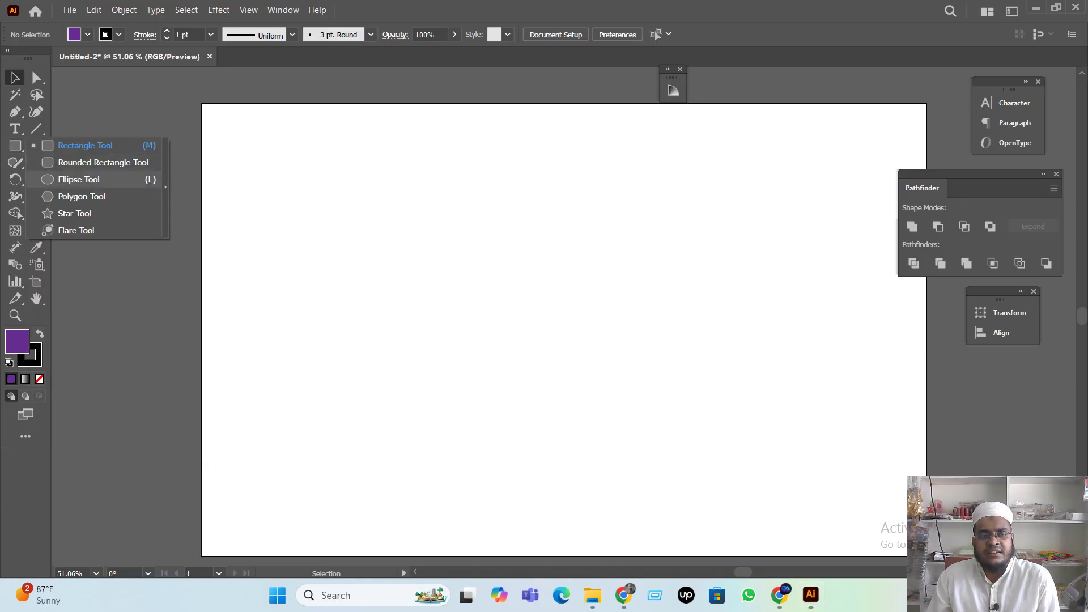
pyautogui.click(78, 179)
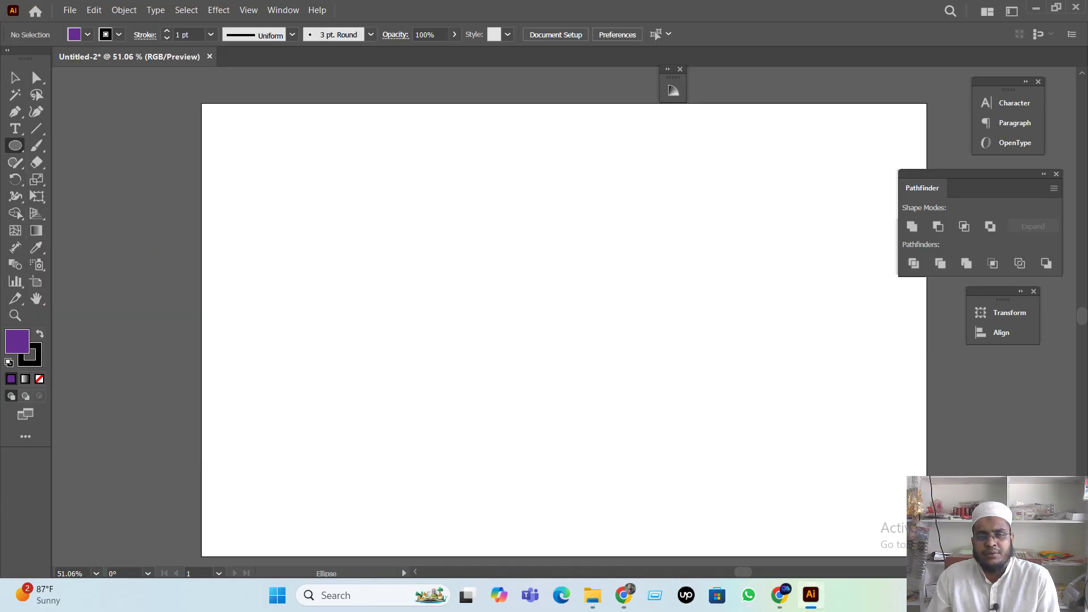
pyautogui.moveTo(393, 240); pyautogui.dragTo(497, 347)
# Draw a rectangle to the right of the circle with the Rectangle tool and move it slightly closer to the circle
pyautogui.rightClick(15, 146)
pyautogui.click(79, 146)
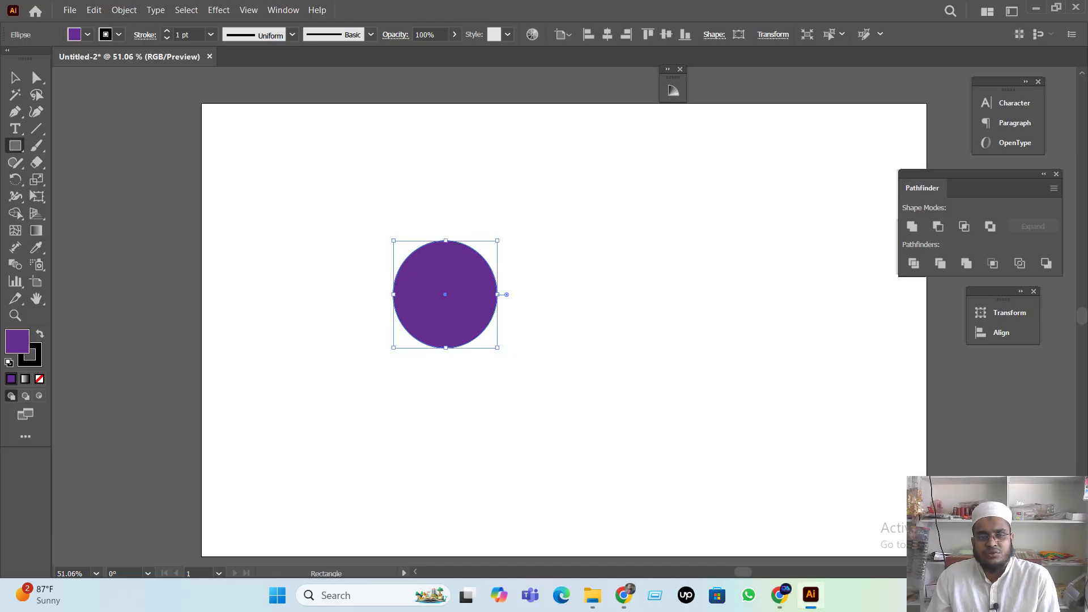
pyautogui.moveTo(537, 249)
pyautogui.mouseDown()
pyautogui.moveTo(610, 348)
pyautogui.moveTo(693, 353)
pyautogui.moveTo(678, 357)
pyautogui.mouseUp()
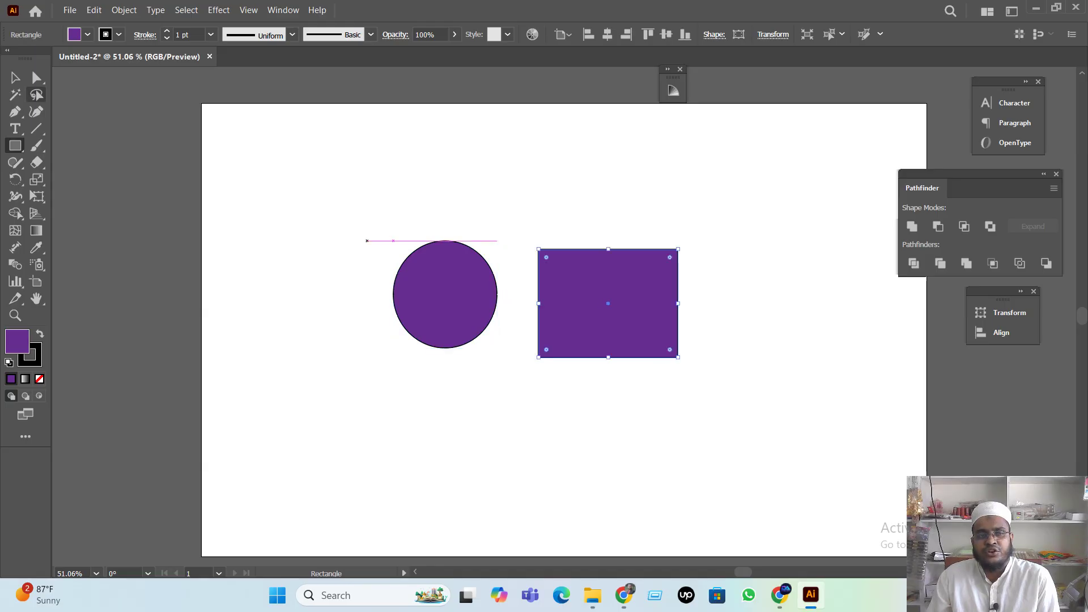
pyautogui.click(15, 78)
pyautogui.click(544, 212)
pyautogui.moveTo(608, 328); pyautogui.dragTo(587, 325)
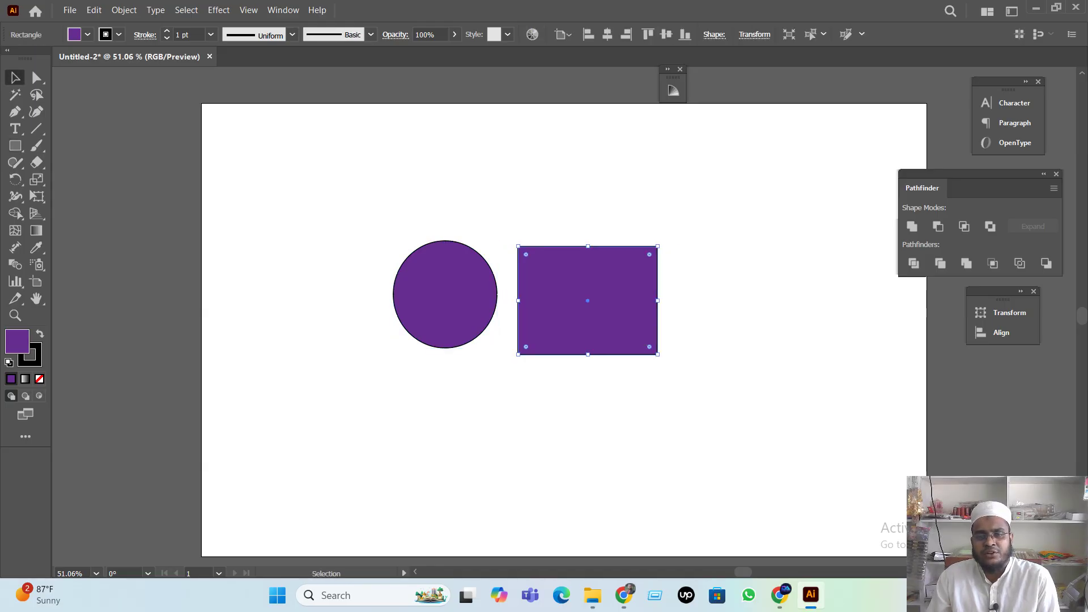
# Fill the rectangle beside the circle with the orange swatch and deselect it
pyautogui.click(88, 34)
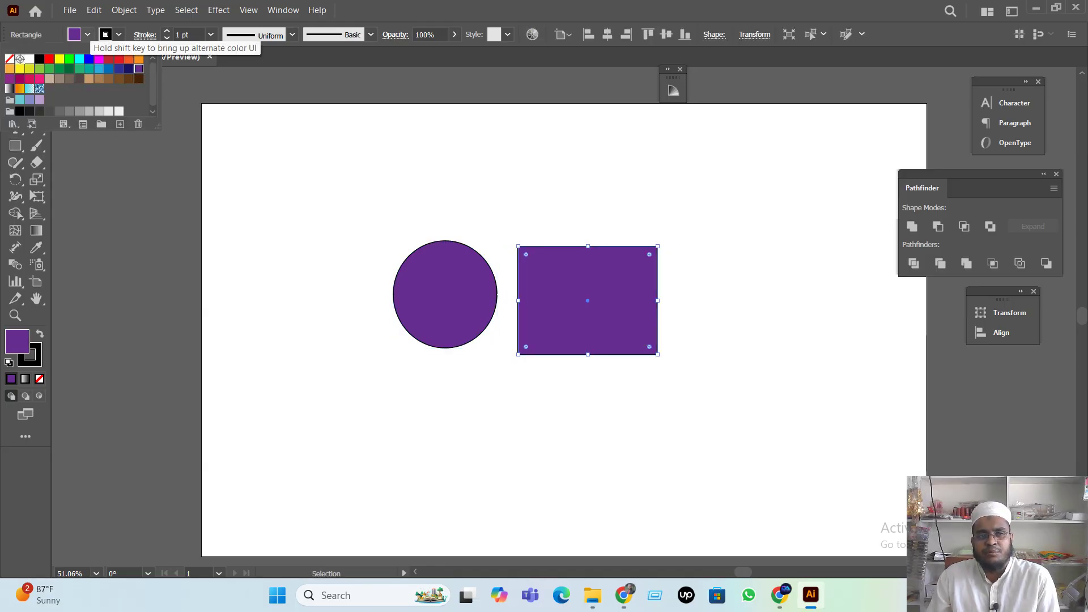
pyautogui.click(138, 58)
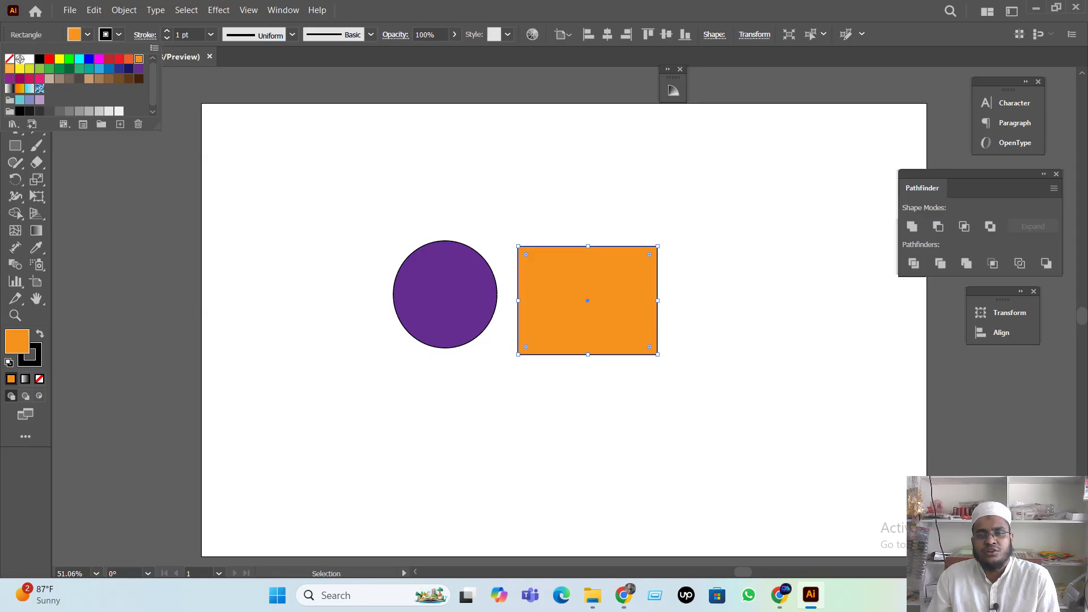
pyautogui.click(340, 190)
# Select the circle and the orange rectangle together and move them around the artboard
pyautogui.scroll(-1, 340, 189)
pyautogui.moveTo(688, 438); pyautogui.dragTo(365, 237)
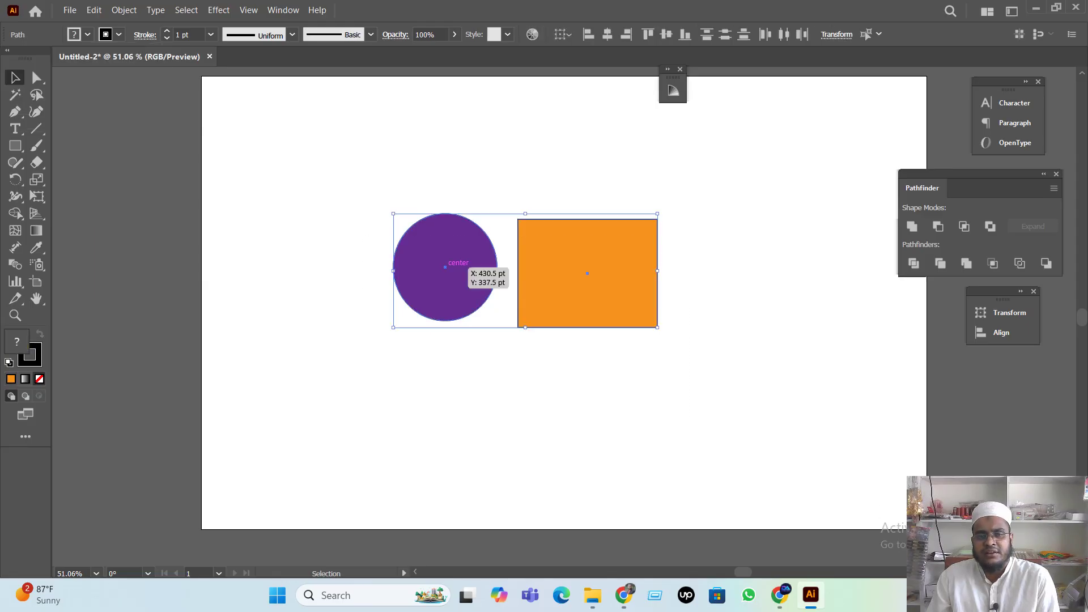
pyautogui.moveTo(455, 264); pyautogui.dragTo(491, 274)
pyautogui.moveTo(581, 408); pyautogui.dragTo(525, 414)
pyautogui.scroll(1, 525, 415)
pyautogui.moveTo(562, 276); pyautogui.dragTo(685, 293)
# Check the Selection Tool topic in the Google Docs lesson plan, and deselect the circle and rectangle back in Illustrator
pyautogui.click(623, 595)
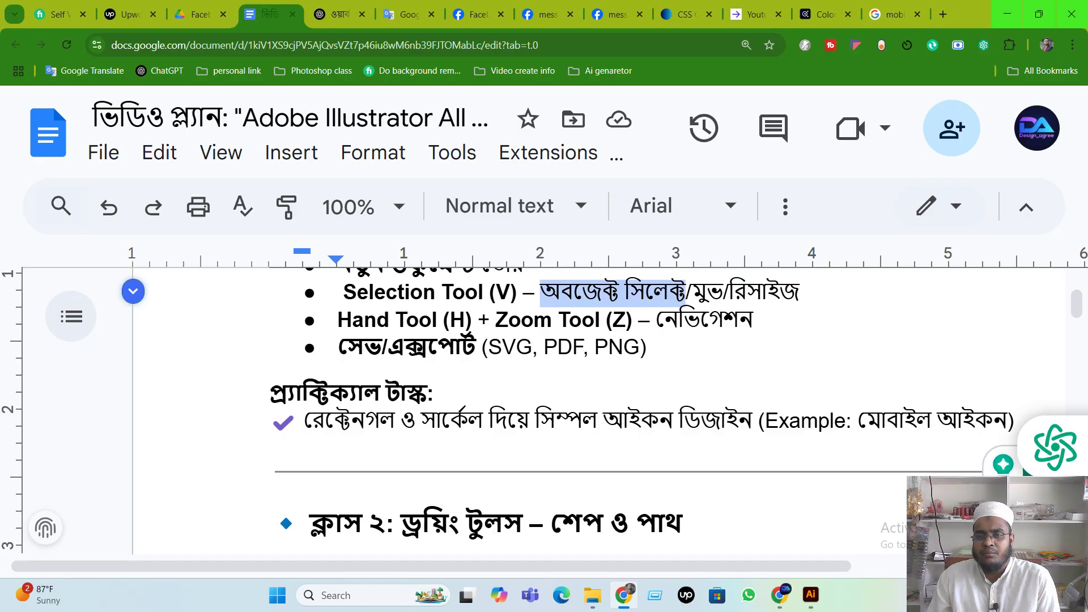
pyautogui.click(692, 292)
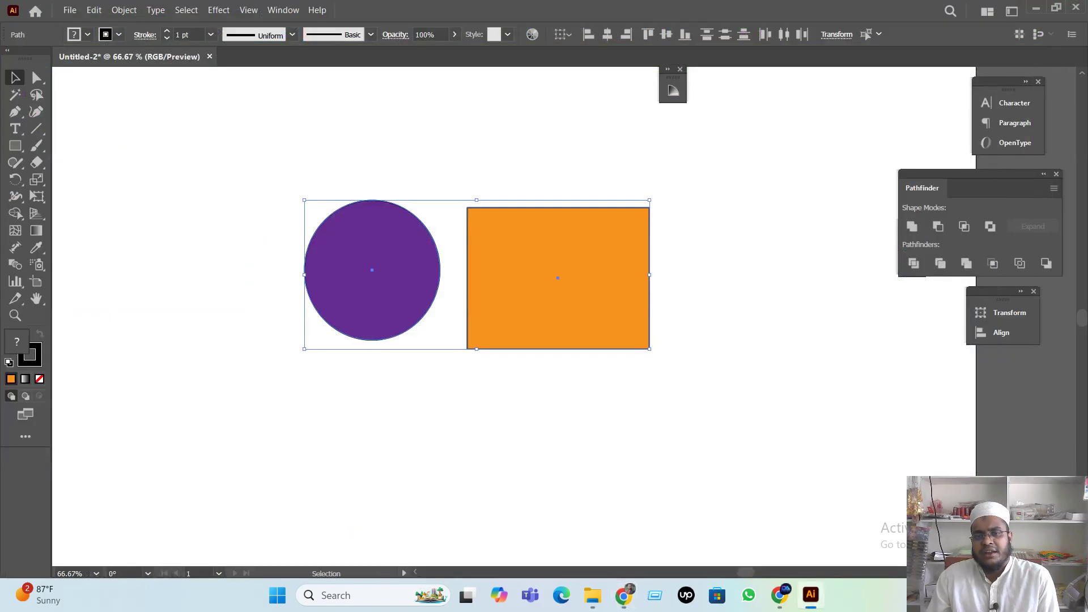
pyautogui.hotkey('ctrl', 'shift', 'a')
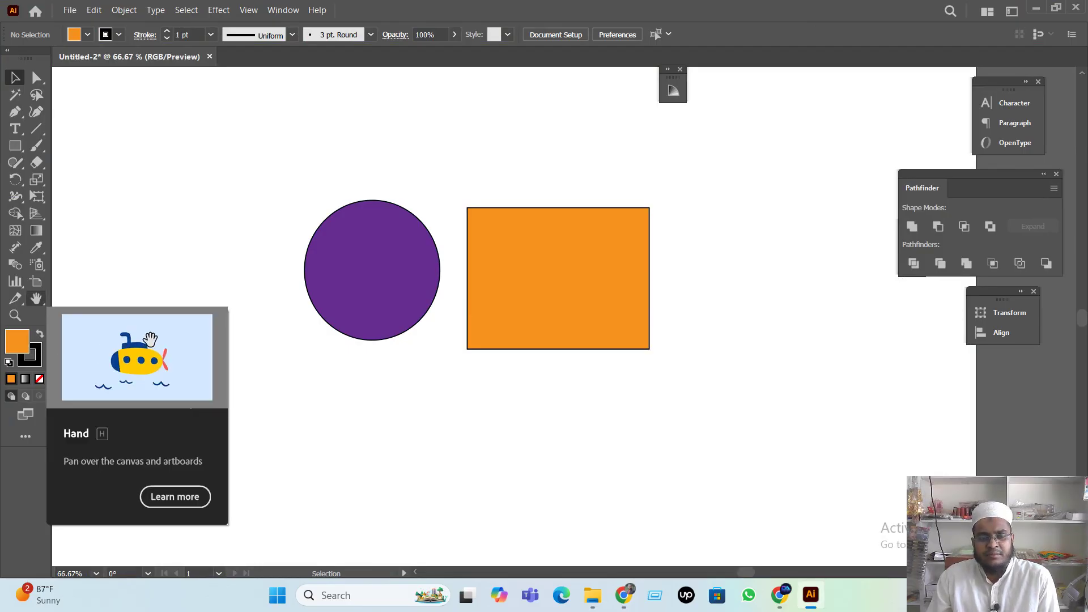
# Pan the artboard in several directions with the Hand tool and show the other tools grouped with it, keeping the Hand tool active
pyautogui.click(36, 298)
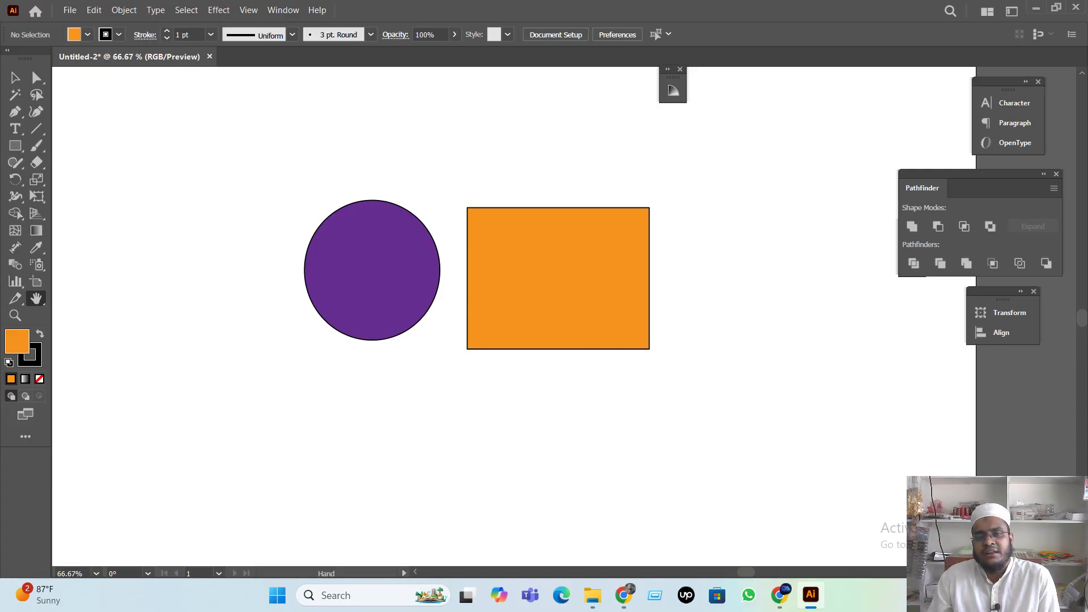
pyautogui.moveTo(708, 317); pyautogui.dragTo(164, 326)
pyautogui.moveTo(510, 323); pyautogui.dragTo(918, 316)
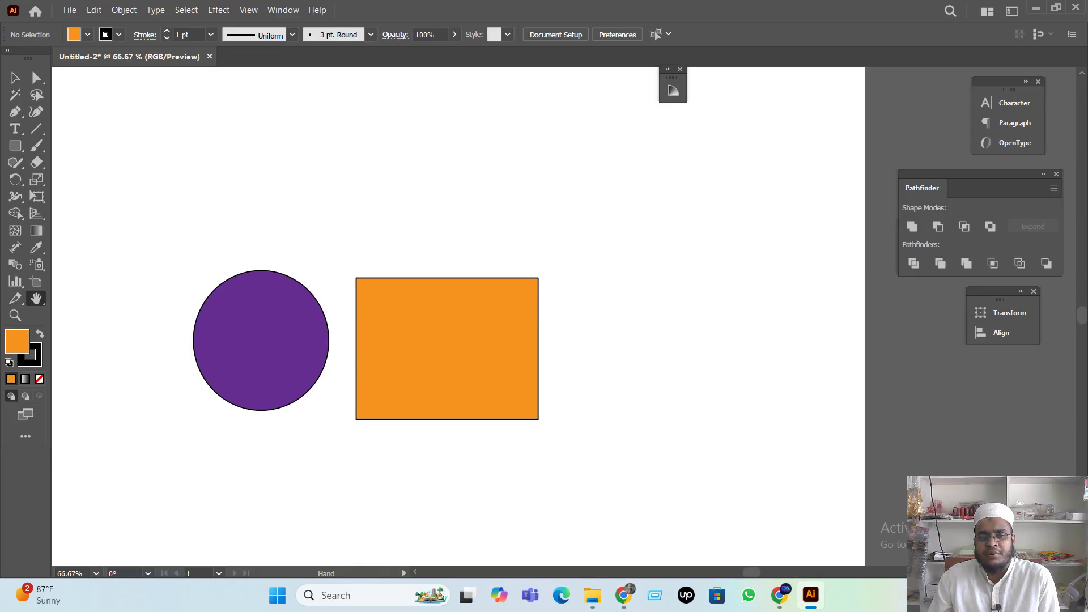
pyautogui.moveTo(794, 317); pyautogui.dragTo(923, 216)
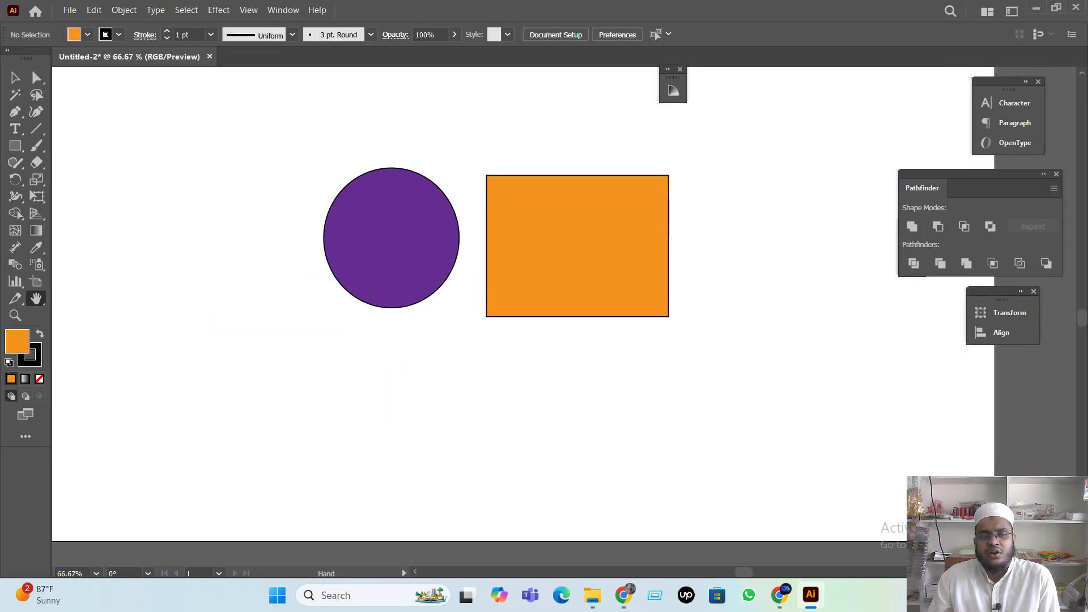
pyautogui.moveTo(397, 397)
pyautogui.mouseDown()
pyautogui.moveTo(585, 214)
pyautogui.moveTo(522, 285)
pyautogui.moveTo(378, 405)
pyautogui.mouseUp()
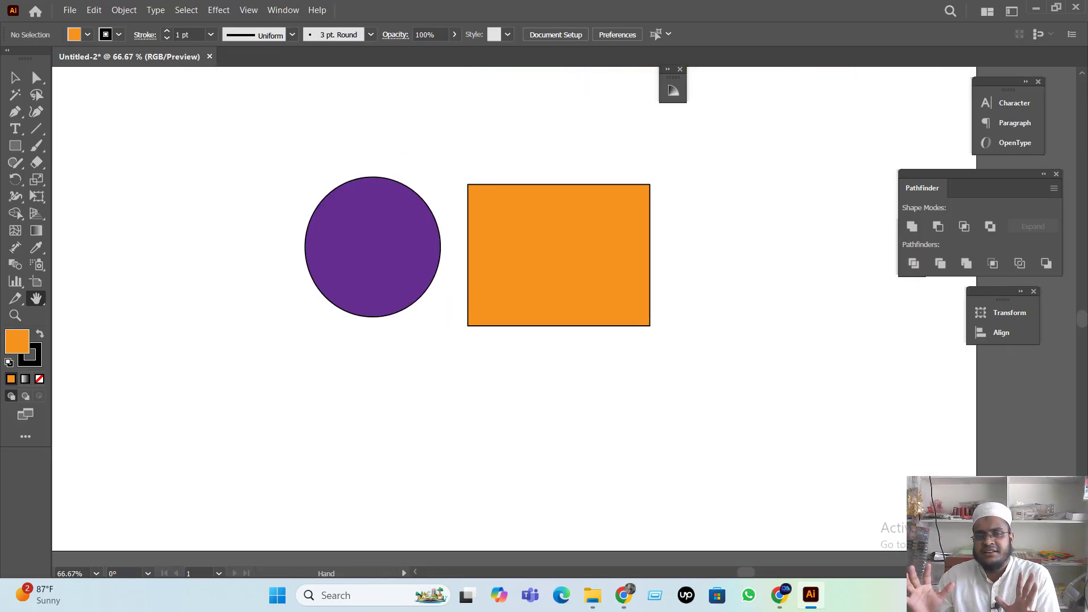
pyautogui.rightClick(37, 298)
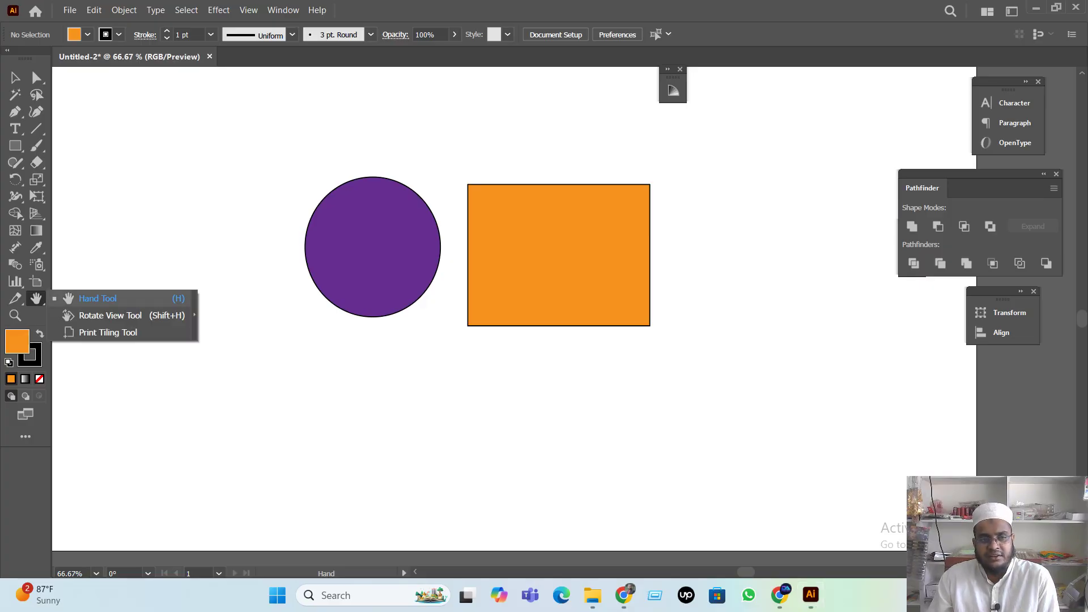
pyautogui.click(97, 298)
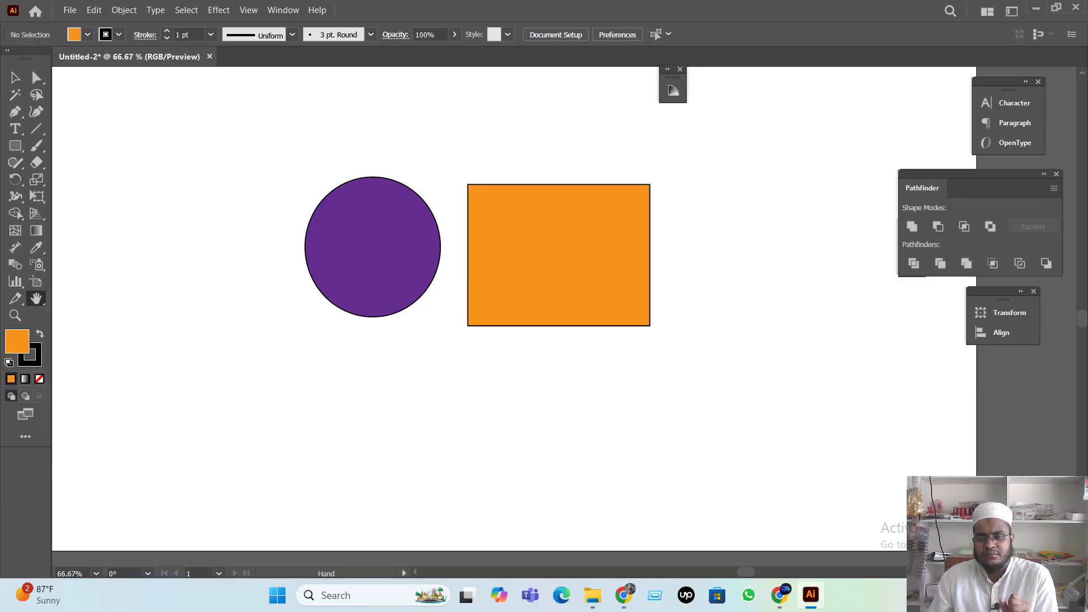
pyautogui.click(925, 595)
pyautogui.click(868, 523)
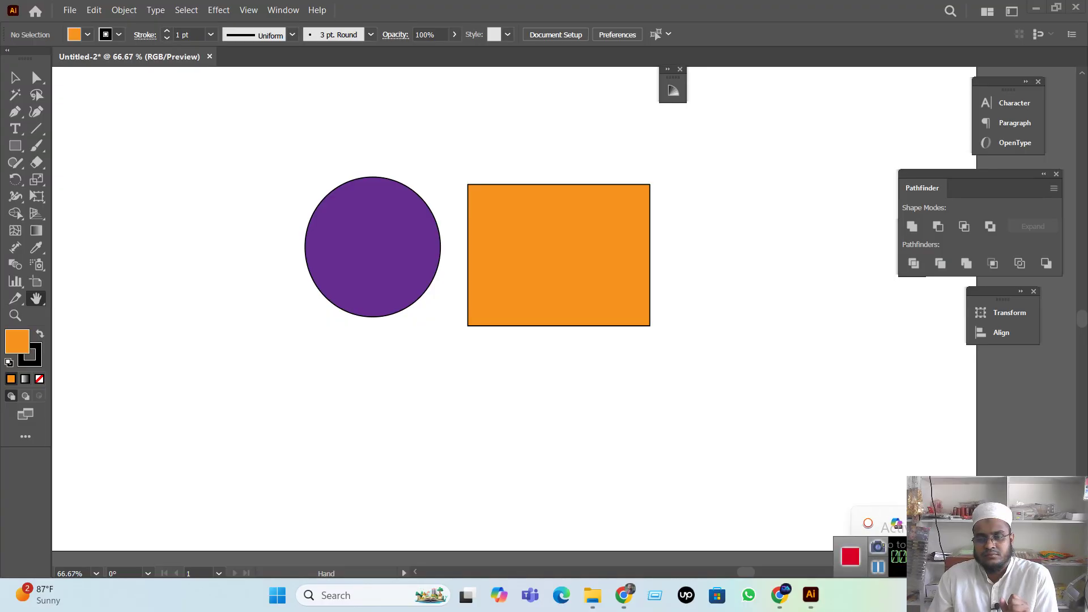
pyautogui.click(877, 566)
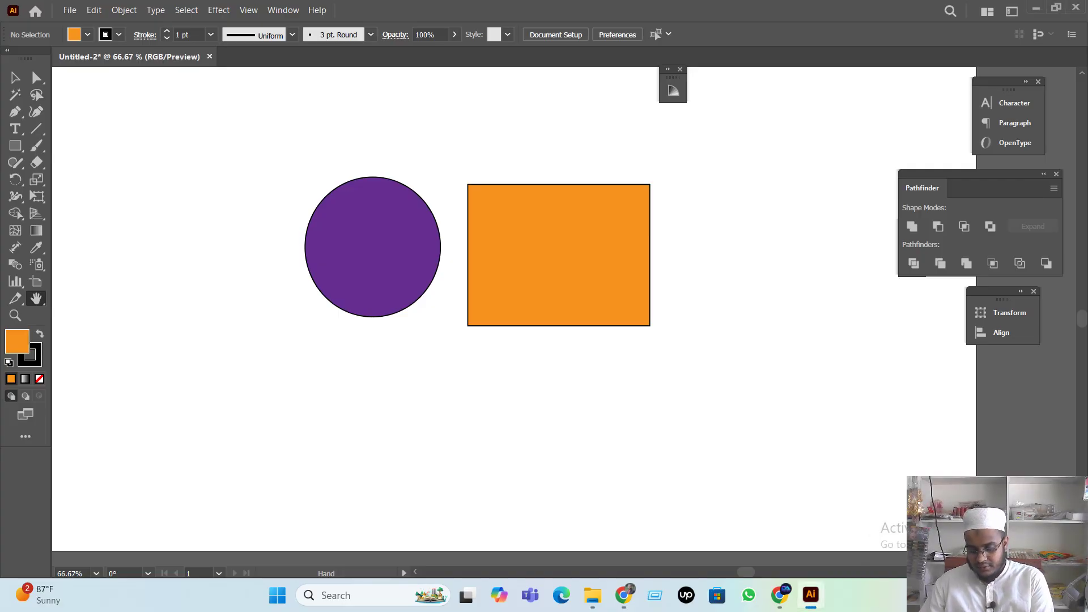
pyautogui.scroll(1, 479, 309)
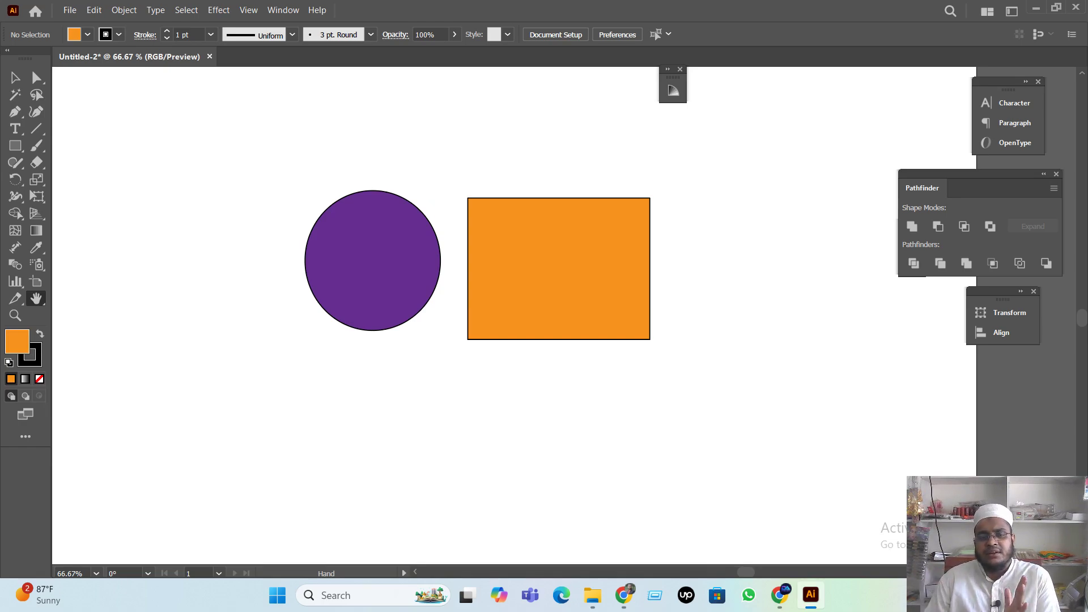
# Check the lesson plan's Hand and Zoom Tool topic, and use the Zoom tool to magnify the purple circle to 300% and zoom back out
pyautogui.click(624, 595)
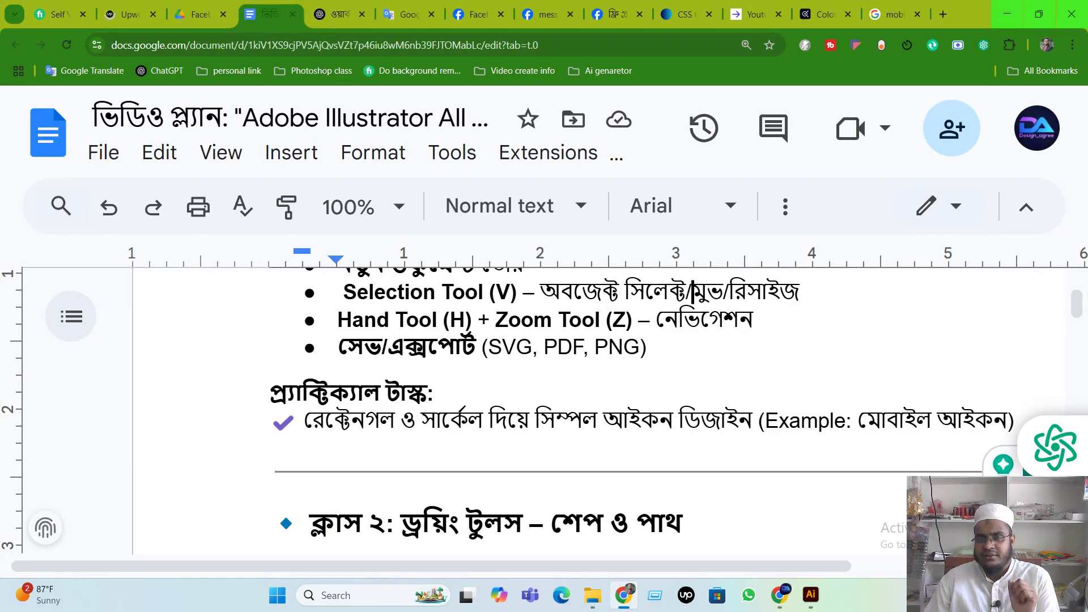
pyautogui.click(1007, 14)
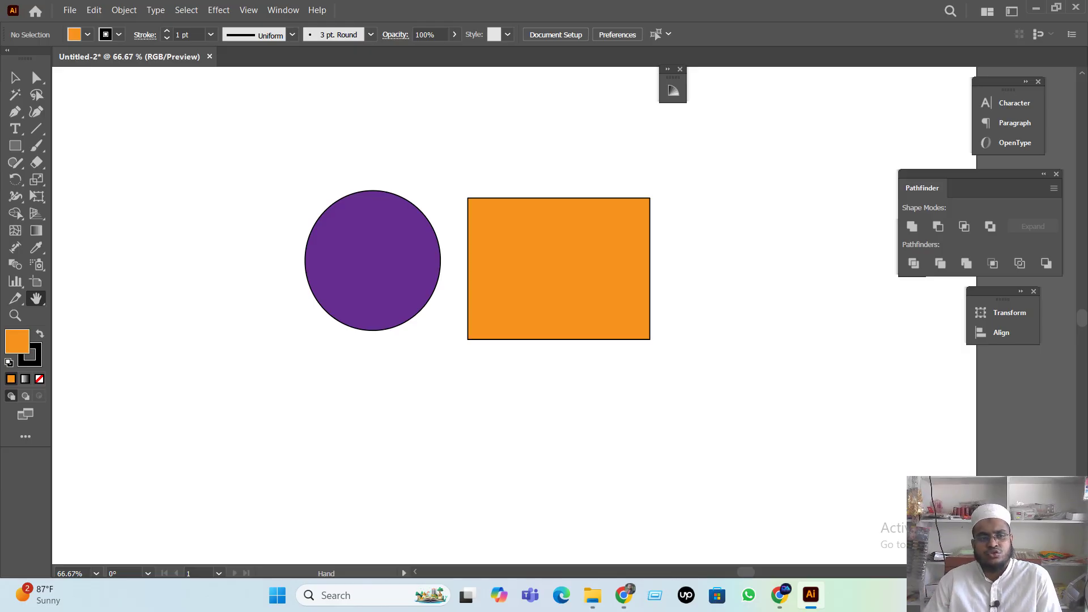
pyautogui.click(15, 315)
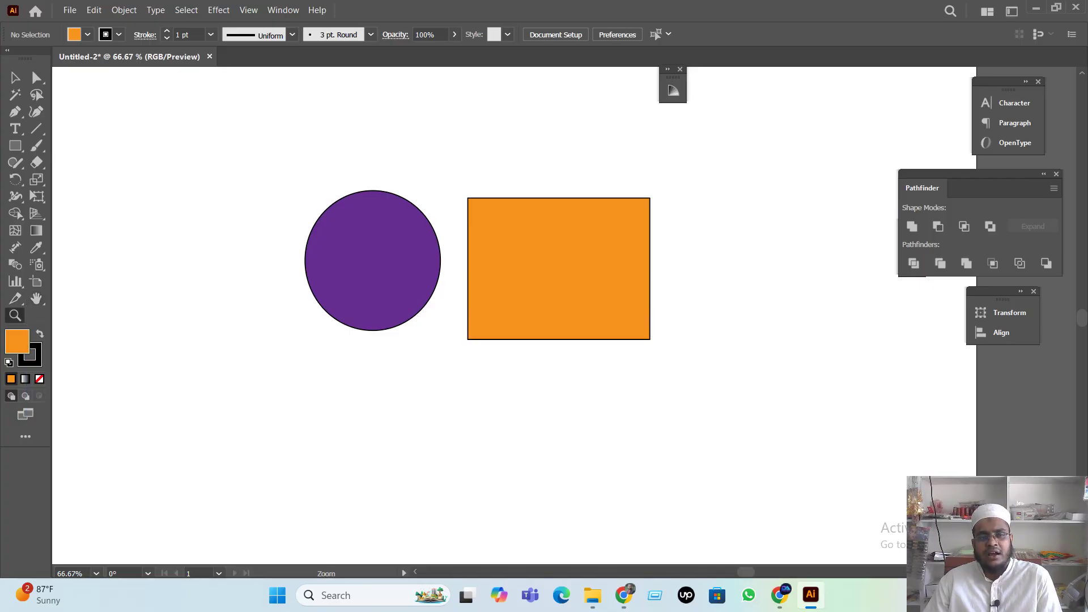
pyautogui.click(368, 250)
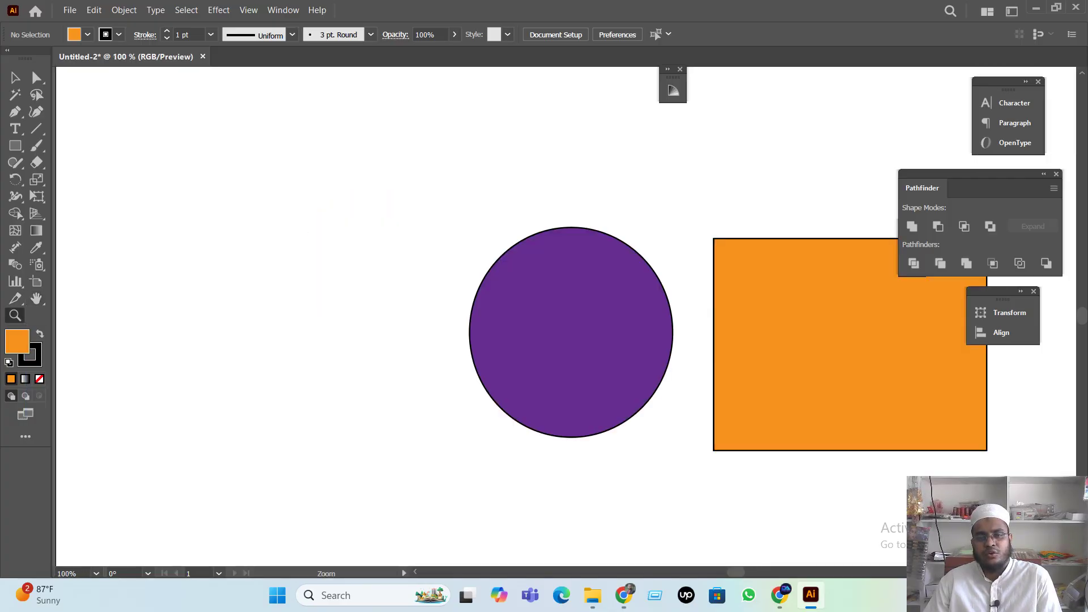
pyautogui.click(590, 340)
pyautogui.click(556, 300)
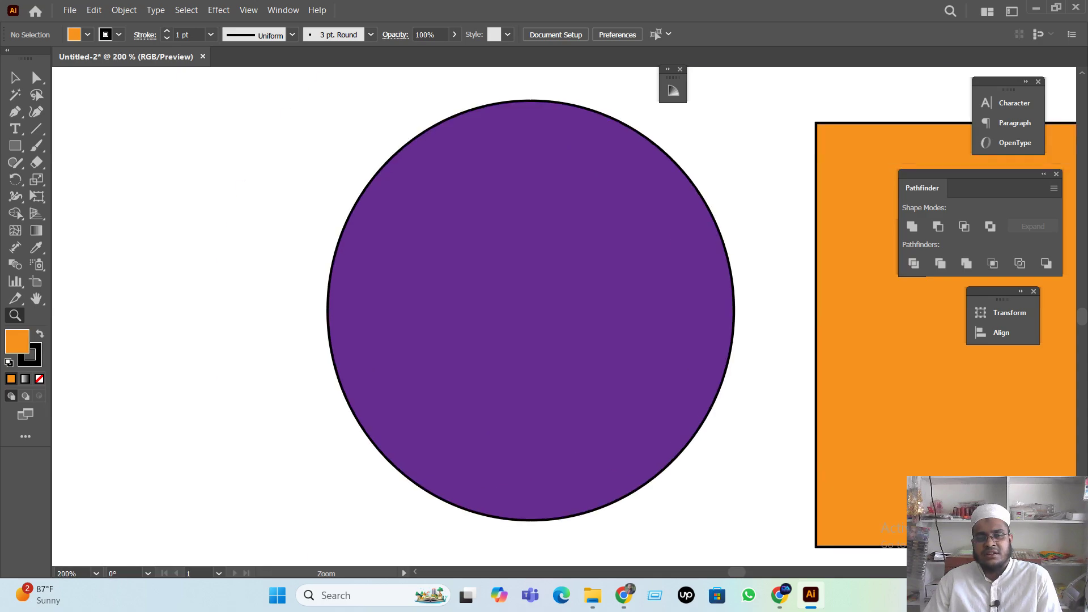
pyautogui.click(556, 300)
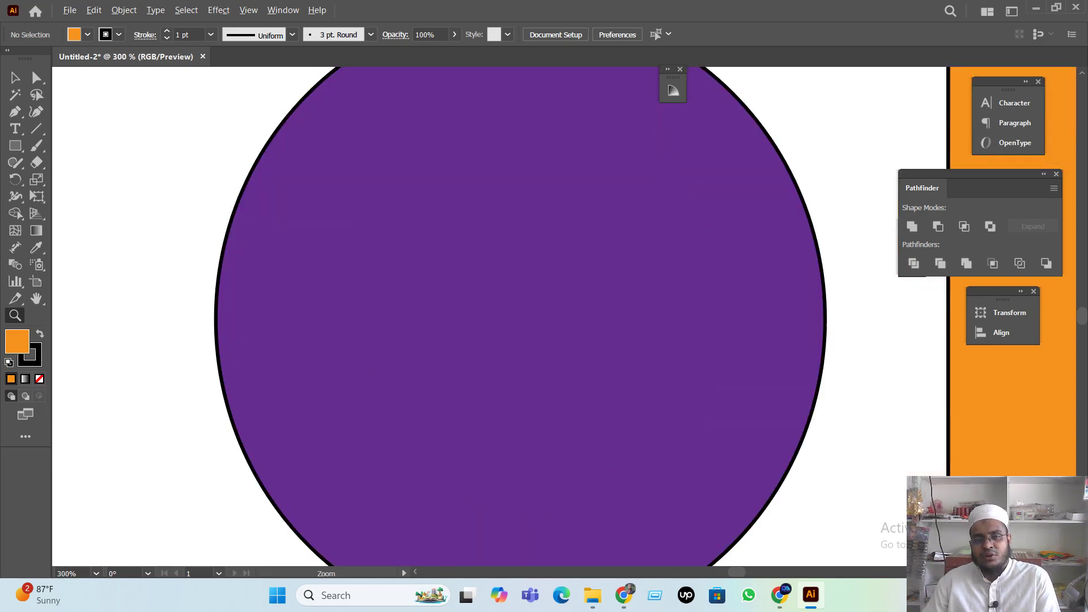
pyautogui.keyDown('alt'); pyautogui.click(571, 332); pyautogui.keyUp('alt')
pyautogui.keyDown('alt'); pyautogui.click(570, 332); pyautogui.keyUp('alt')
pyautogui.keyDown('alt'); pyautogui.click(570, 332); pyautogui.keyUp('alt')
pyautogui.keyDown('alt'); pyautogui.click(571, 332); pyautogui.keyUp('alt')
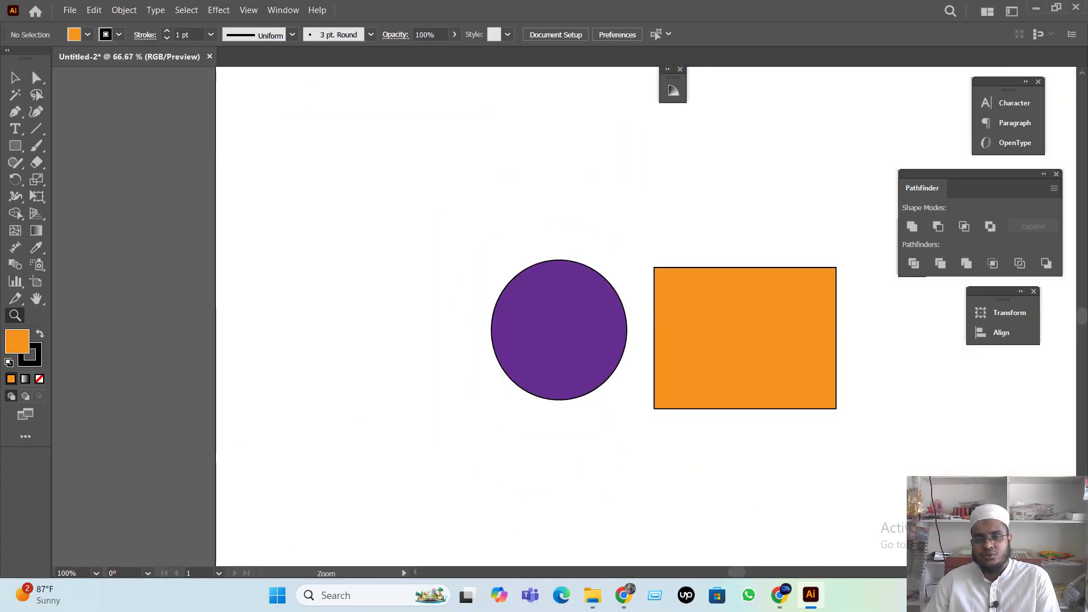
# Zoom in on the orange rectangle to 200% with the Zoom tool
pyautogui.moveTo(373, 187); pyautogui.dragTo(401, 187)
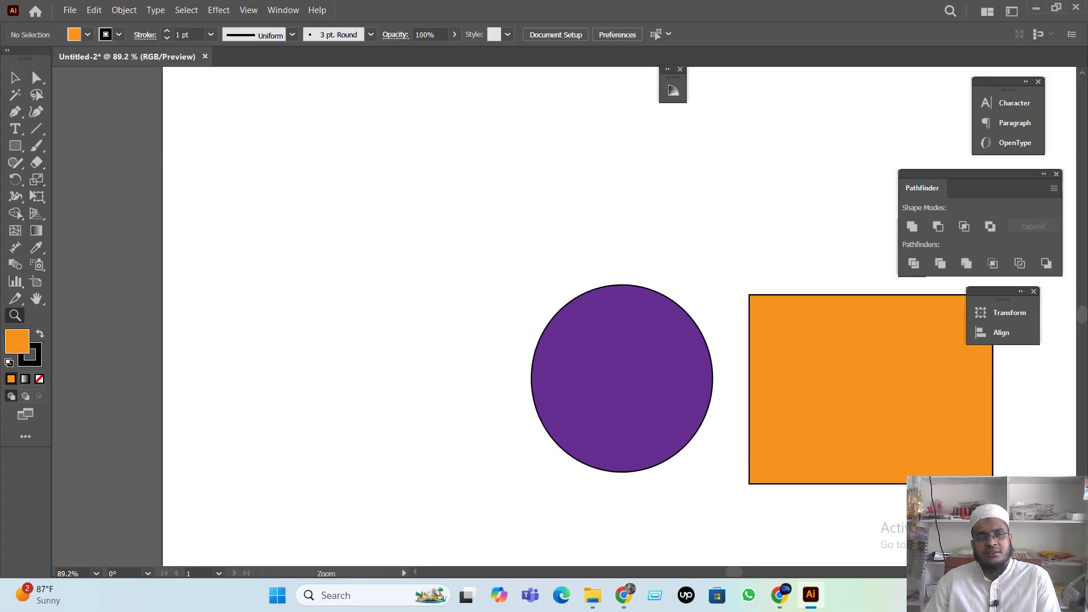
pyautogui.click(881, 392)
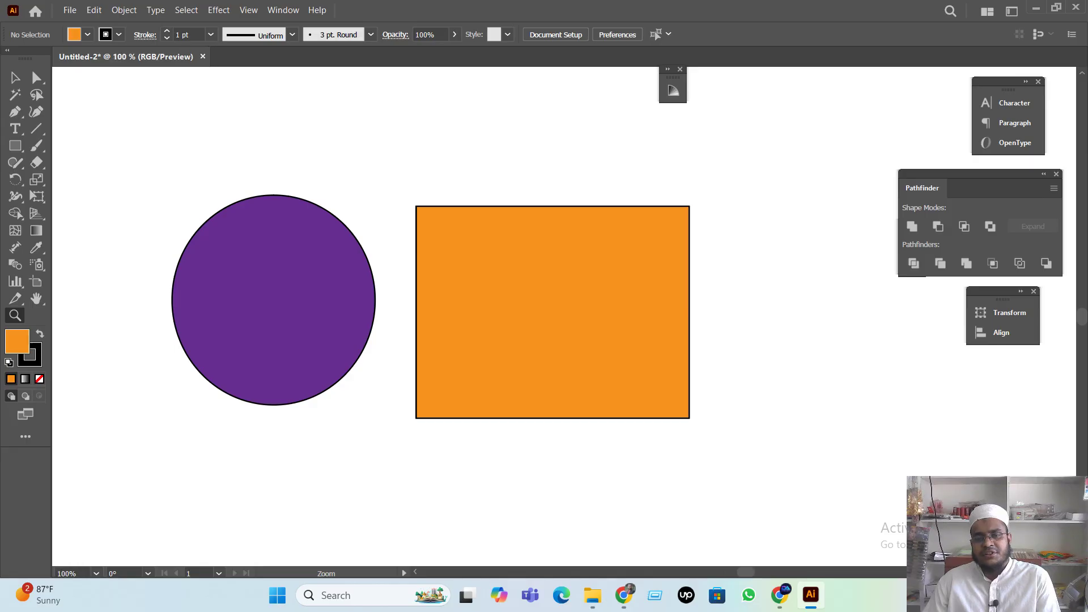
pyautogui.click(616, 308)
pyautogui.click(437, 290)
pyautogui.scroll(-1, 565, 316)
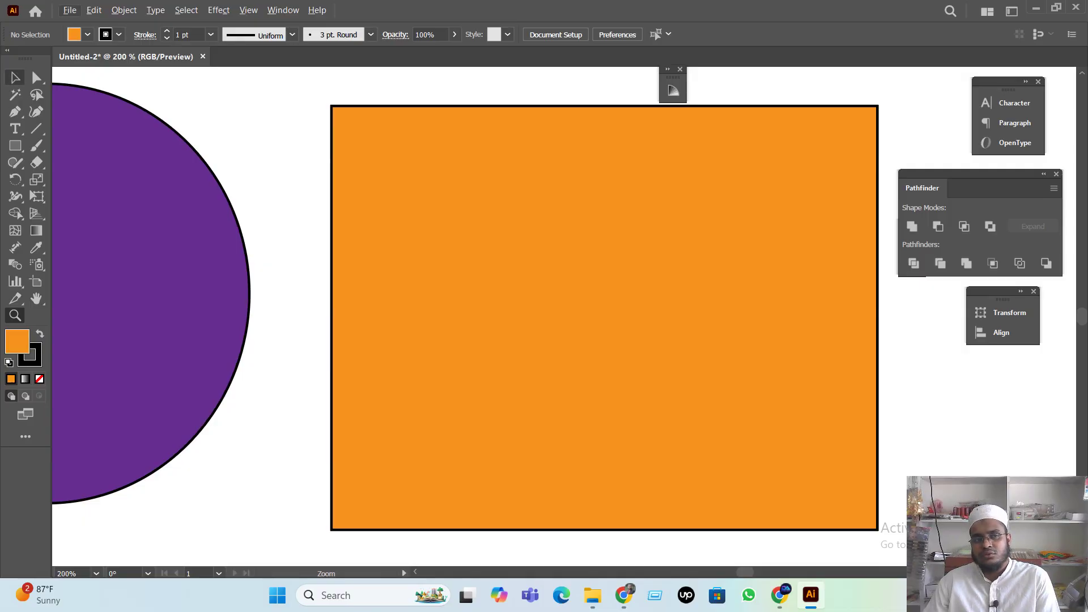
# Activate the Selection tool and zoom repeatedly in and out around the purple circle without using the Zoom tool
pyautogui.click(15, 78)
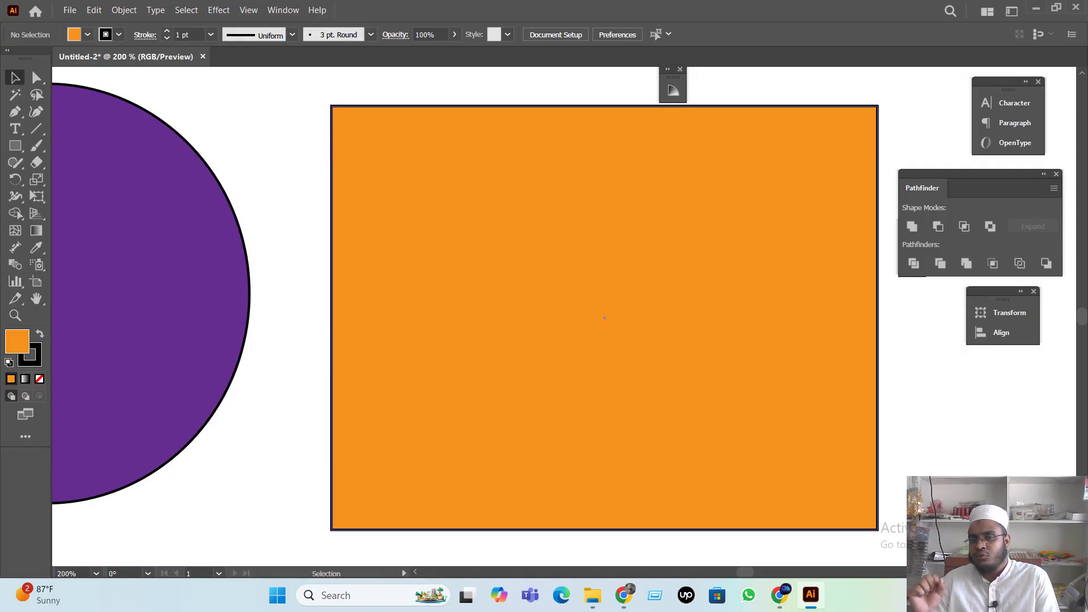
pyautogui.scroll(-2, 659, 362)
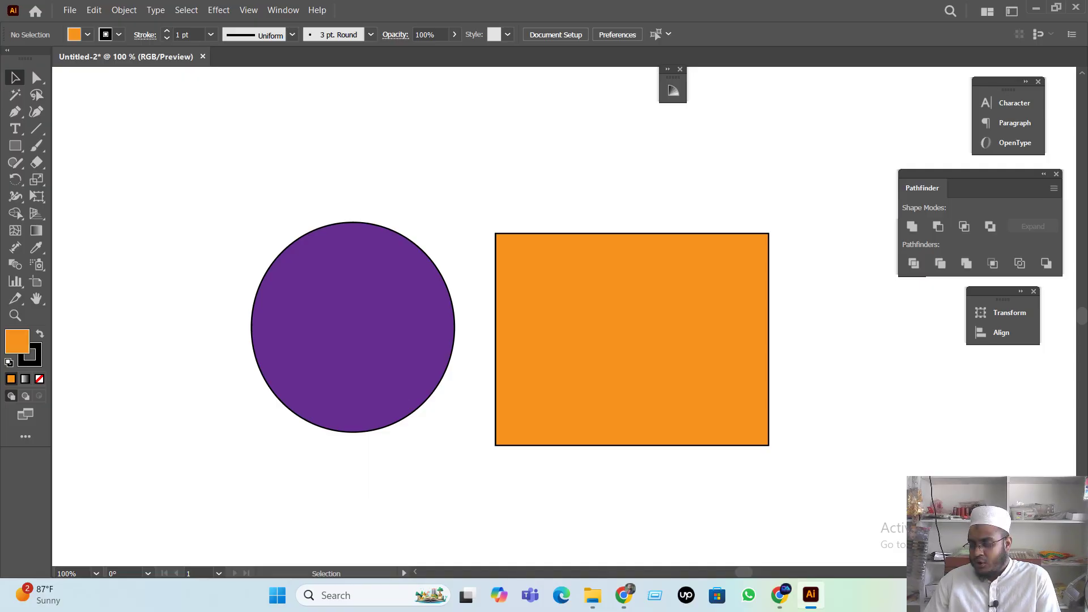
pyautogui.scroll(5, 376, 327)
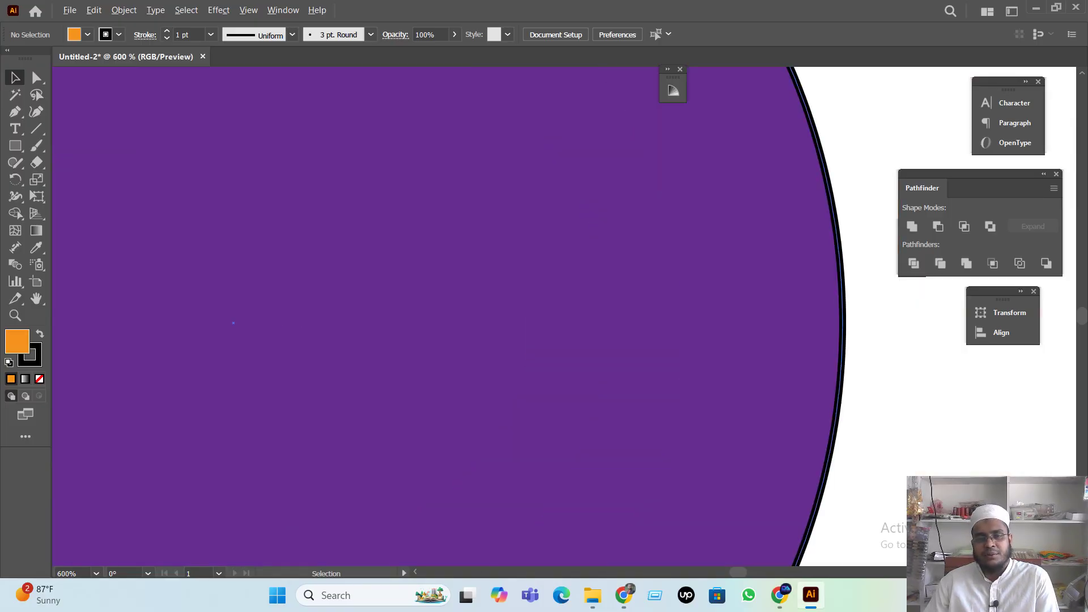
pyautogui.scroll(-4, 377, 327)
pyautogui.scroll(3, 376, 327)
pyautogui.scroll(-3, 377, 327)
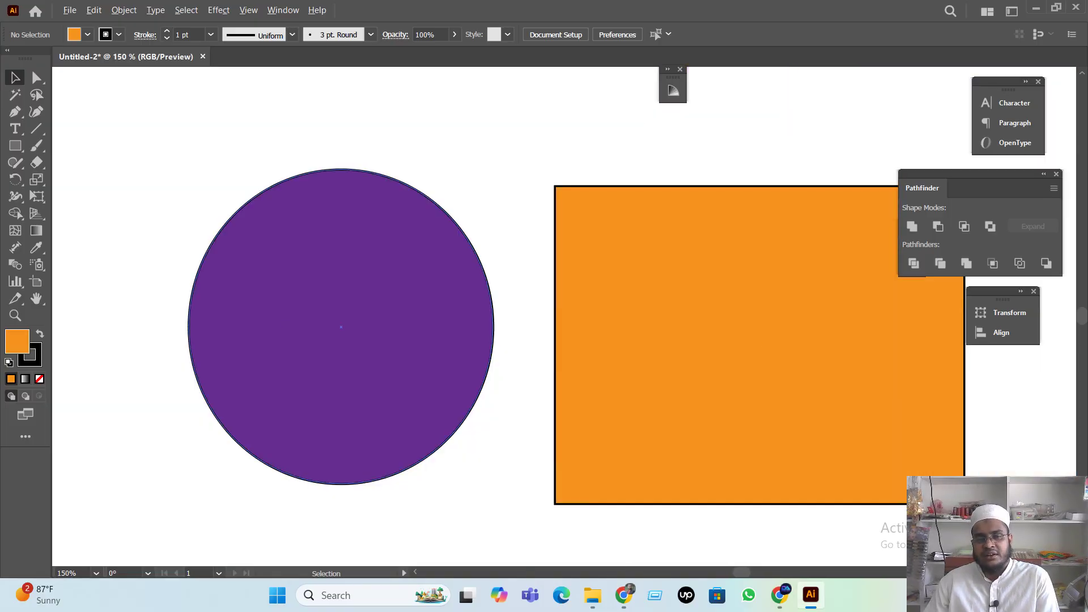
pyautogui.scroll(2, 784, 414)
pyautogui.scroll(-3, 785, 414)
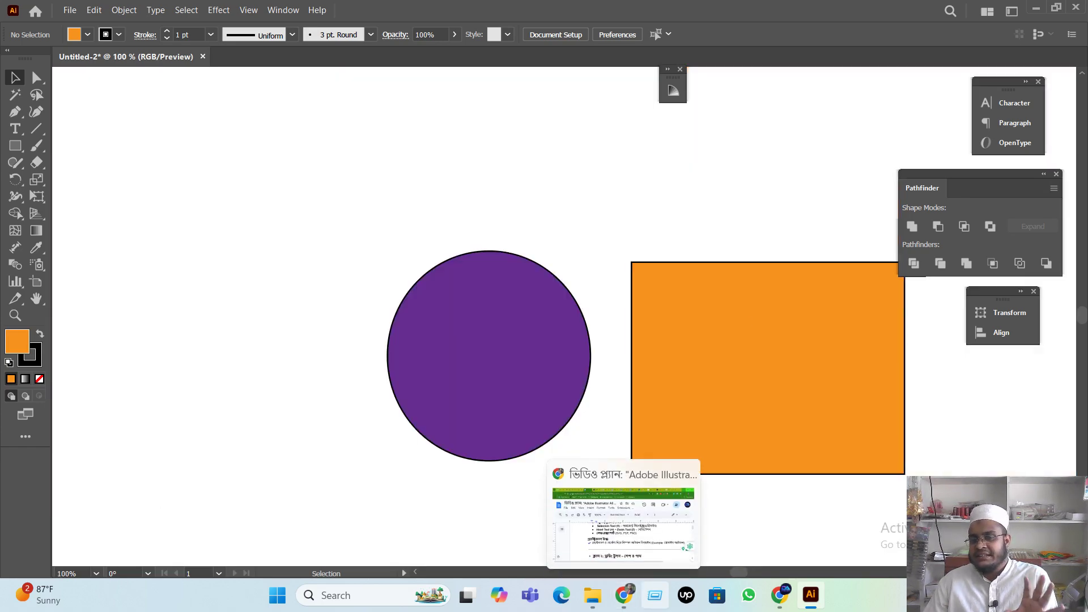
# Switch to the Google Docs lesson plan, wait for the unresponsive page, review the practical icon-design task and return to Illustrator
pyautogui.click(654, 595)
pyautogui.click(624, 595)
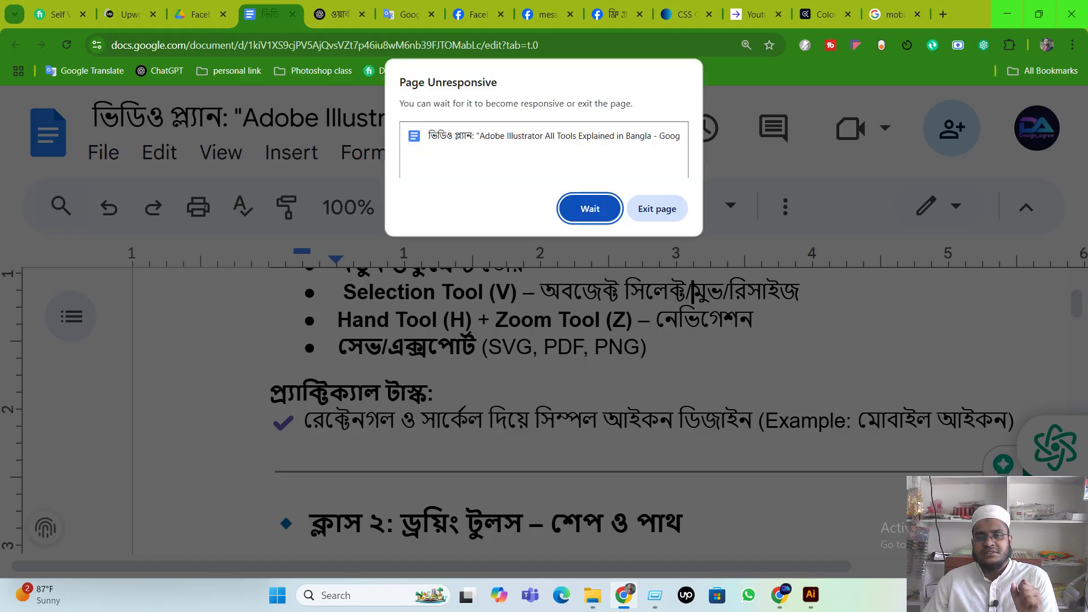
pyautogui.click(589, 209)
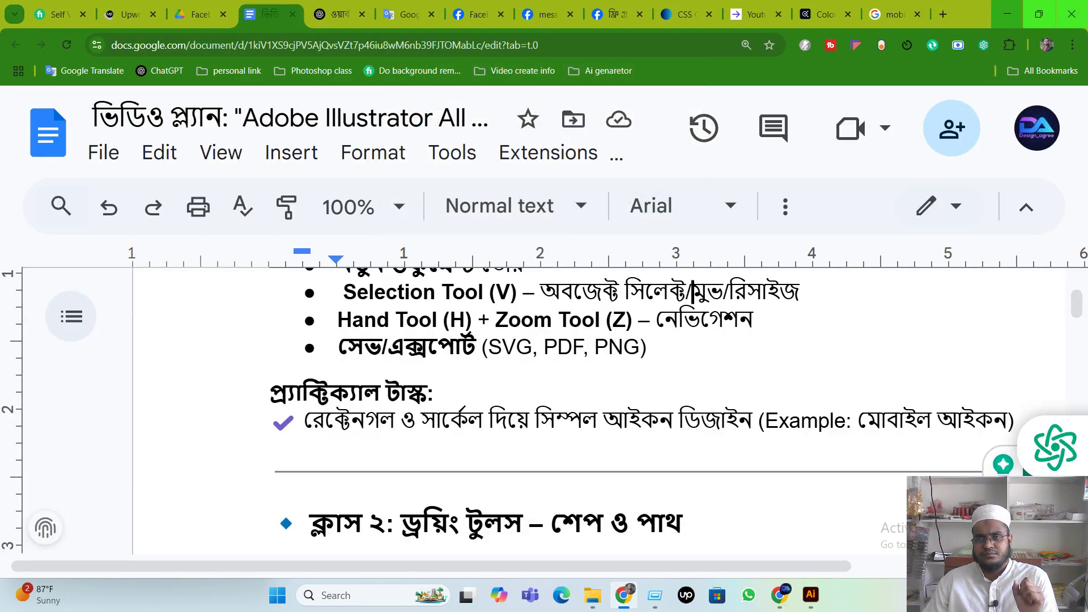
pyautogui.click(1007, 14)
# Select the purple circle and orange rectangle together and move them off the artboard, just beyond its left edge
pyautogui.moveTo(394, 172); pyautogui.dragTo(766, 530)
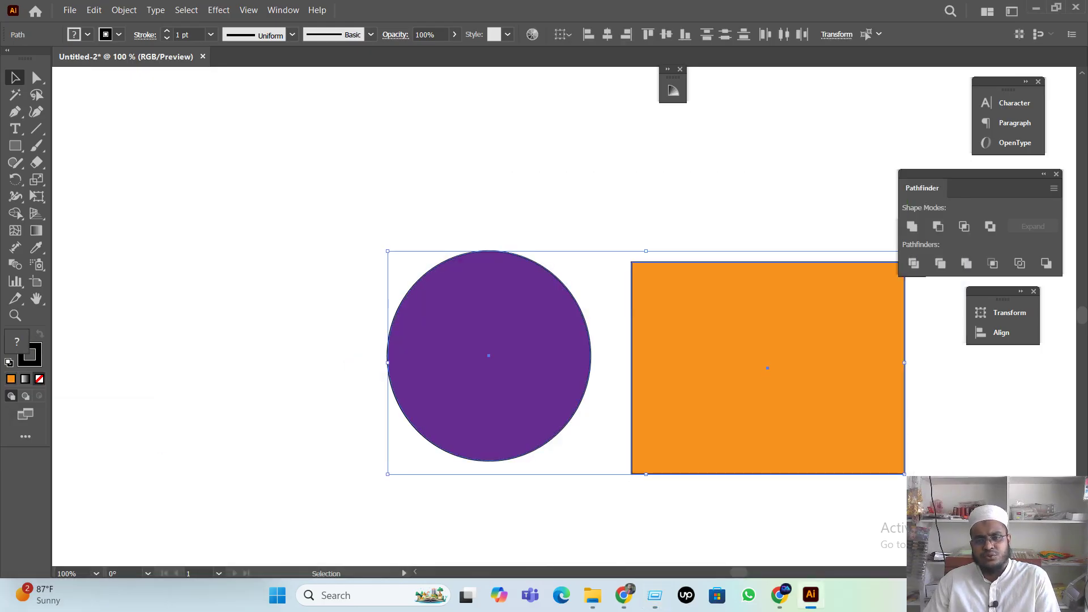
pyautogui.scroll(-1, 628, 458)
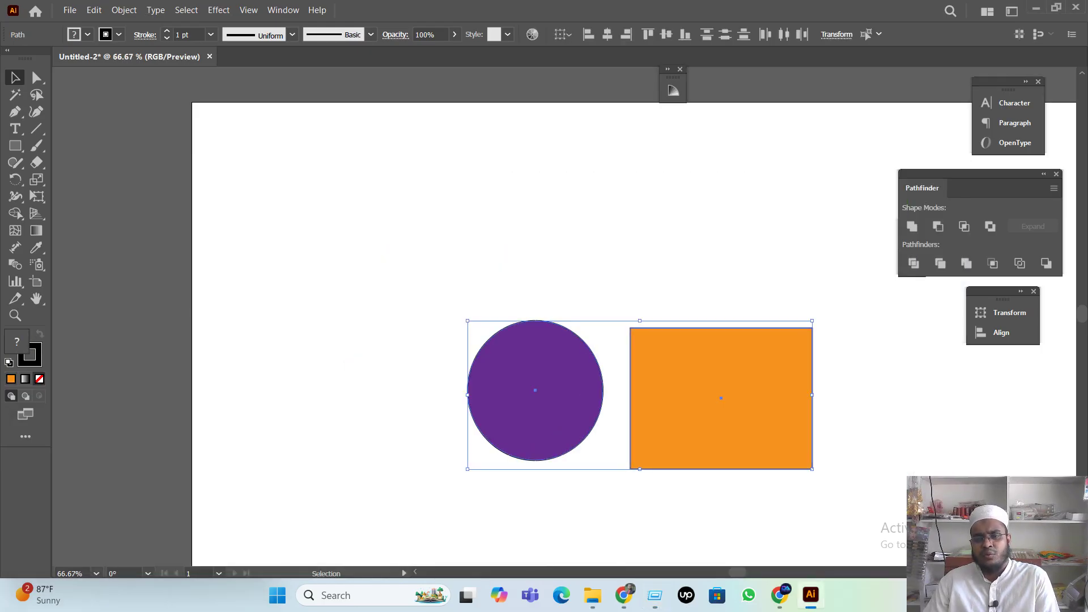
pyautogui.scroll(-1, 748, 437)
pyautogui.moveTo(750, 435); pyautogui.dragTo(283, 422)
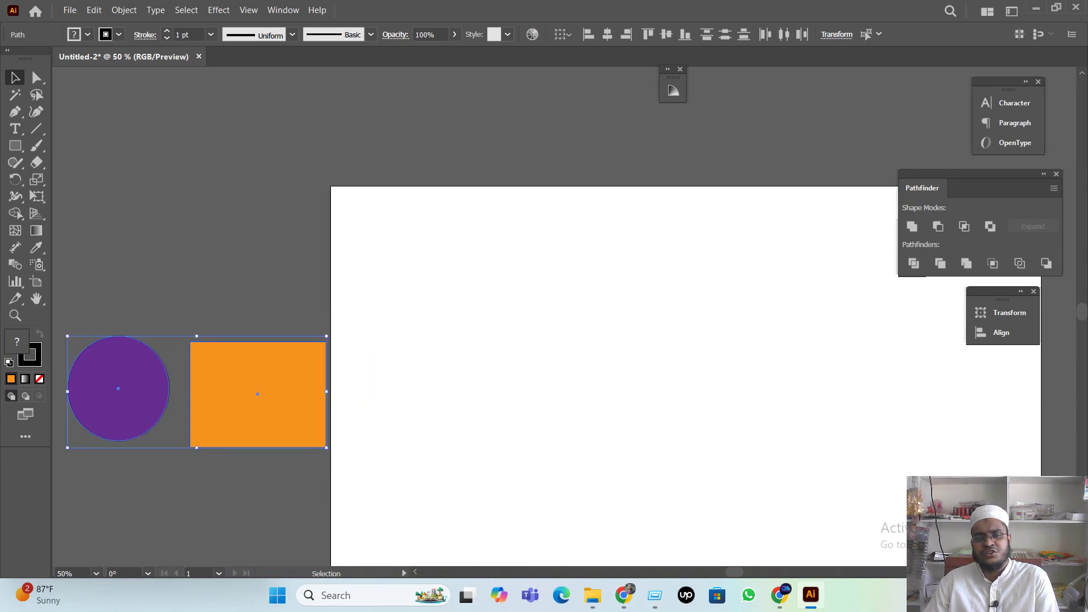
# Draw a tall, upright orange rectangle on the emptied artboard, left of its centre, with the Rectangle tool
pyautogui.press('space')
pyautogui.moveTo(482, 385); pyautogui.dragTo(334, 265)
pyautogui.scroll(1, 335, 265)
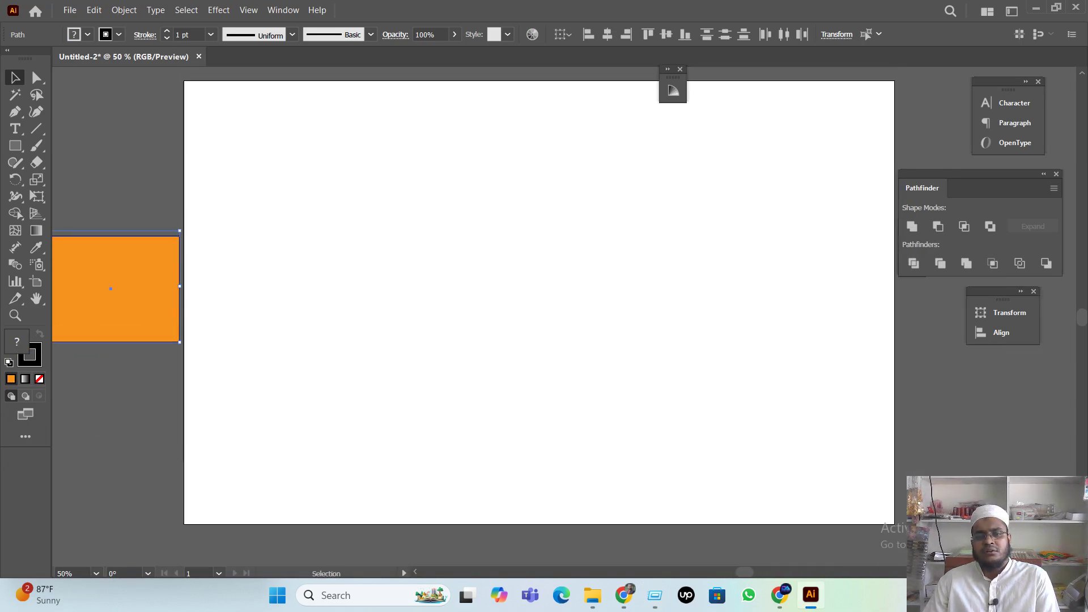
pyautogui.scroll(1, 549, 322)
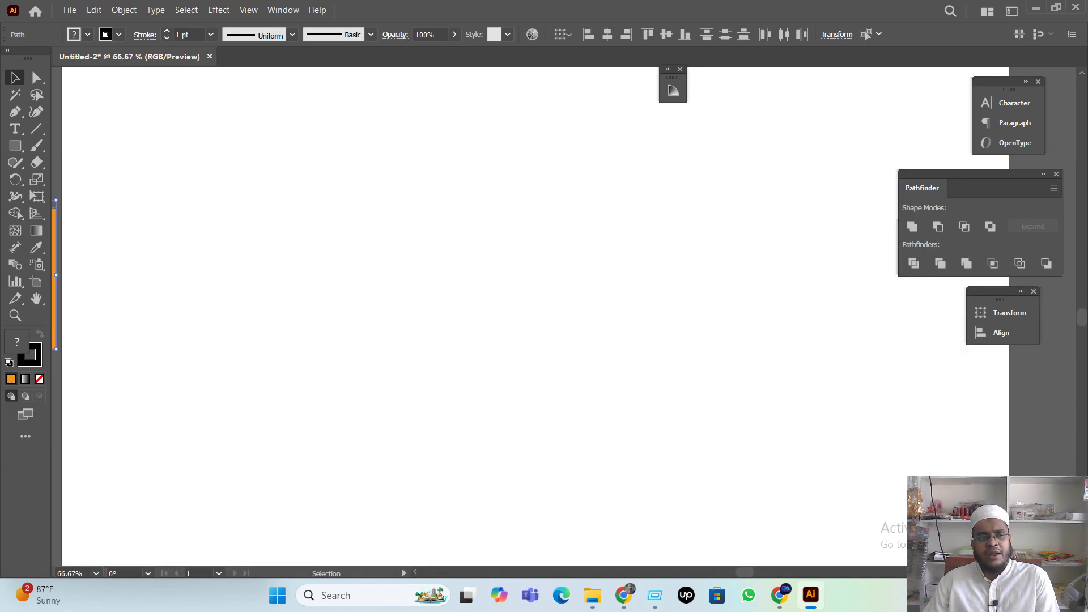
pyautogui.click(16, 145)
pyautogui.moveTo(397, 161)
pyautogui.mouseDown()
pyautogui.moveTo(499, 280)
pyautogui.moveTo(514, 322)
pyautogui.moveTo(501, 332)
pyautogui.mouseUp()
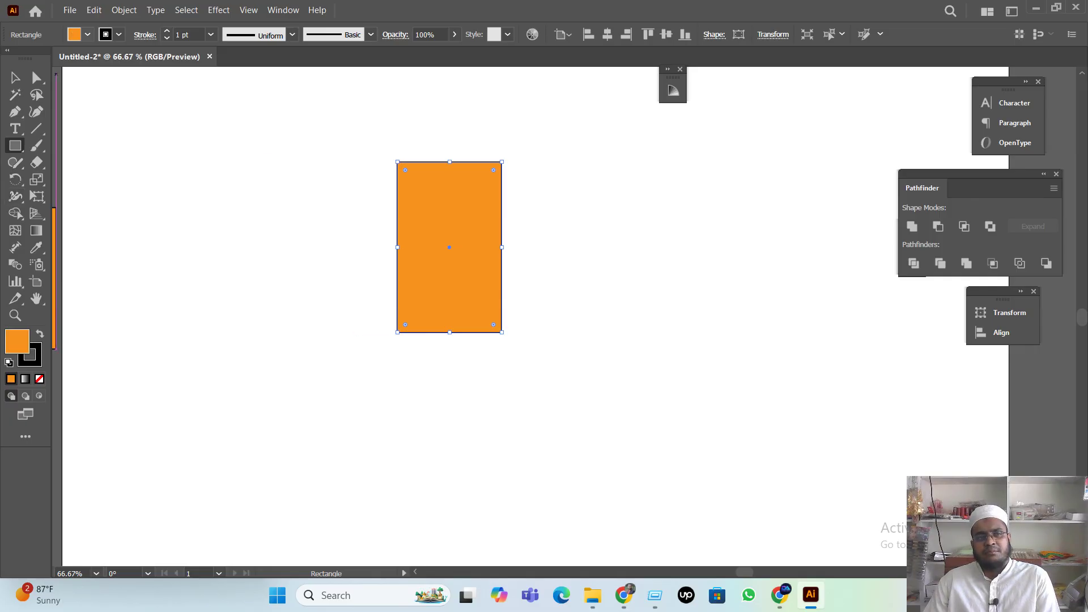
# Change the tall orange rectangle's fill to black and deselect it
pyautogui.click(88, 34)
pyautogui.click(39, 59)
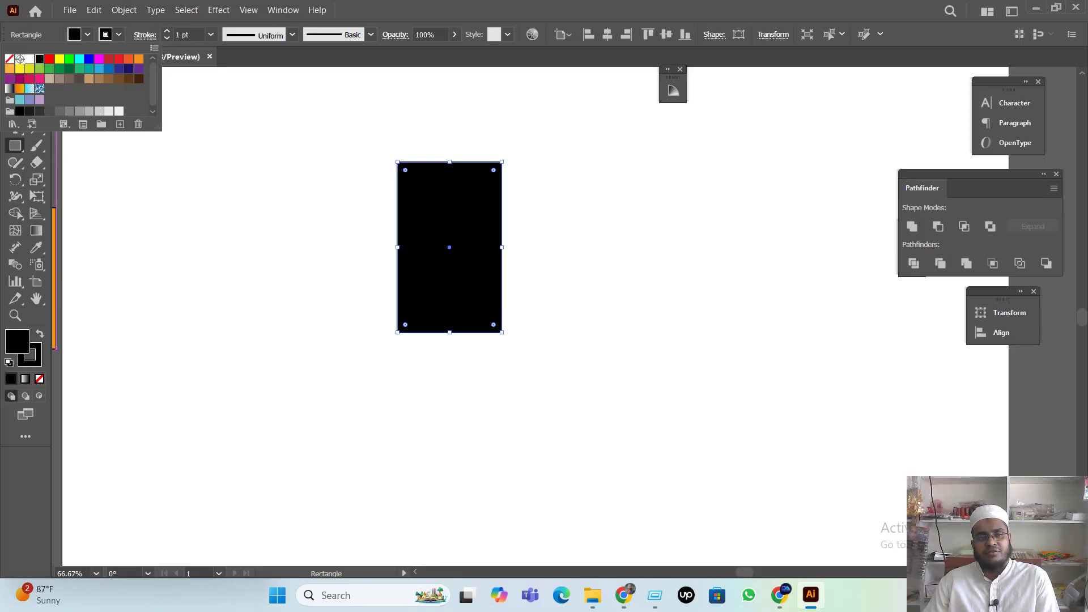
pyautogui.click(20, 111)
pyautogui.press('Escape')
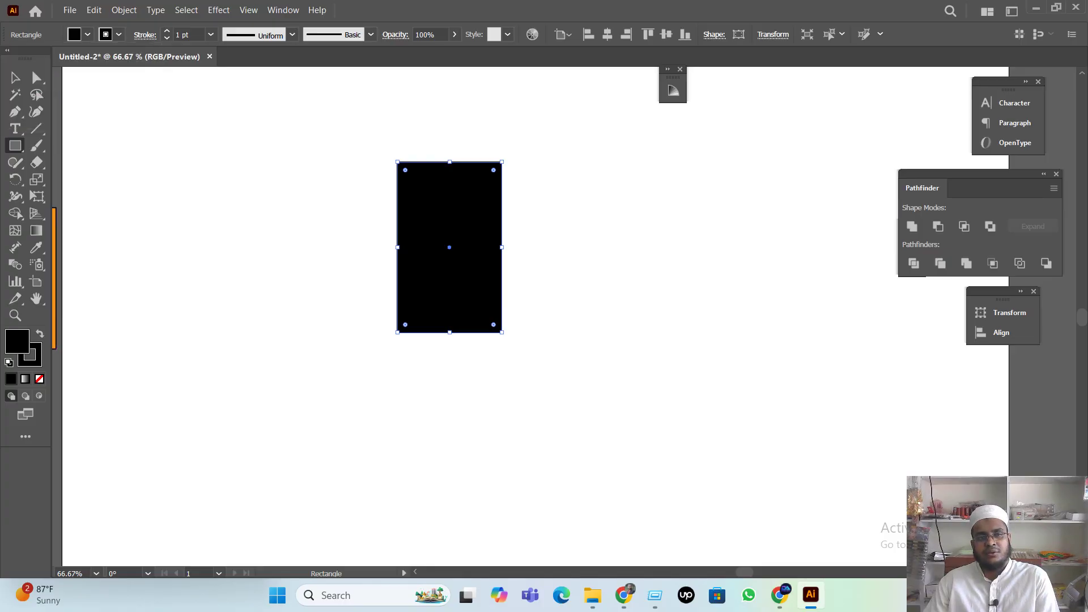
pyautogui.press('v')
pyautogui.hotkey('ctrl', '+')
pyautogui.hotkey('ctrl', '+')
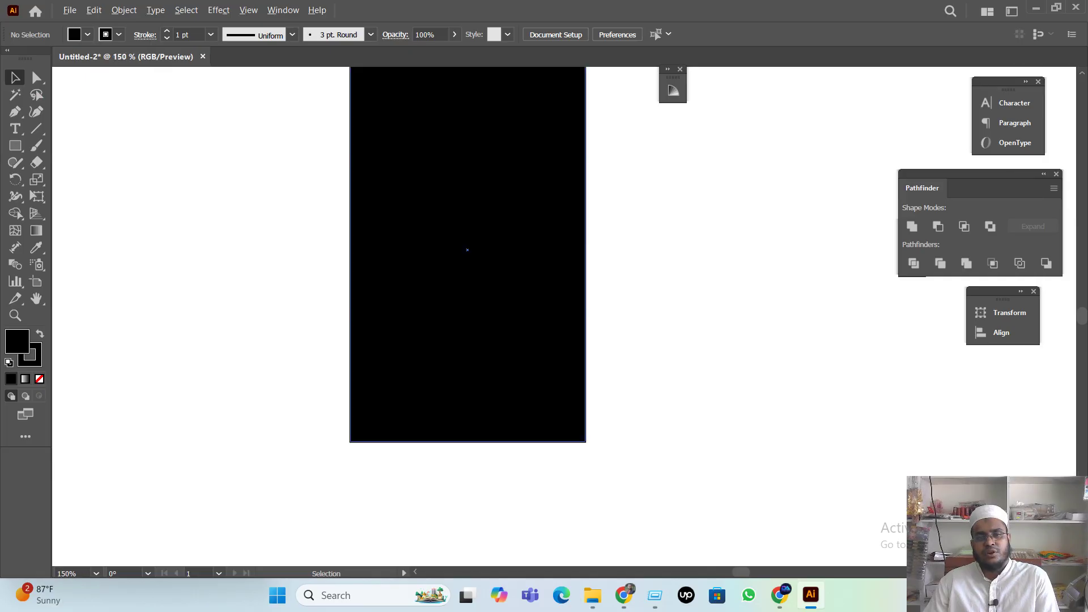
pyautogui.click(87, 34)
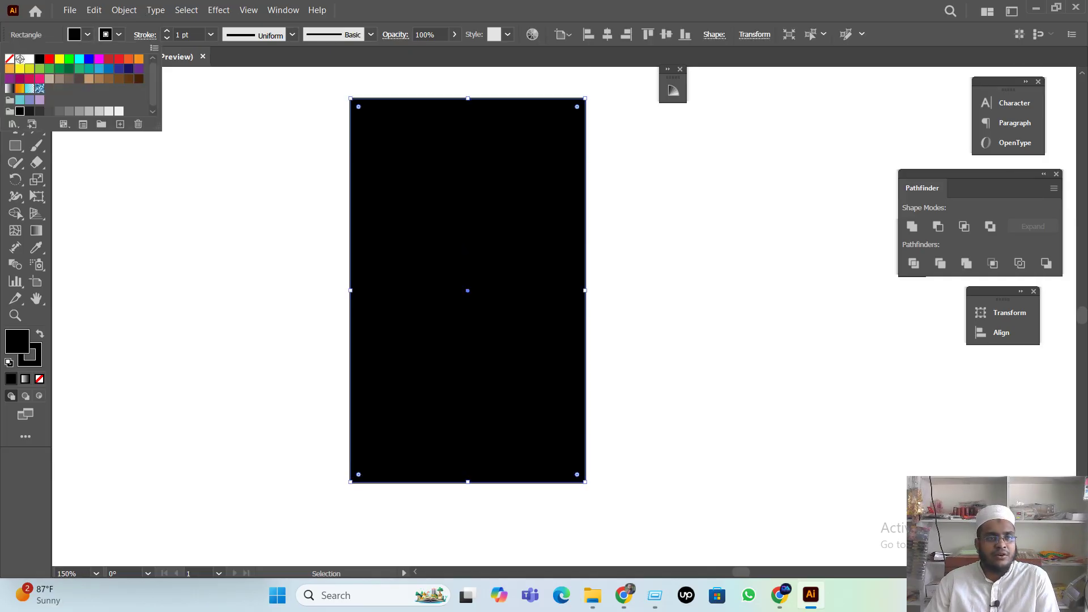
pyautogui.click(40, 59)
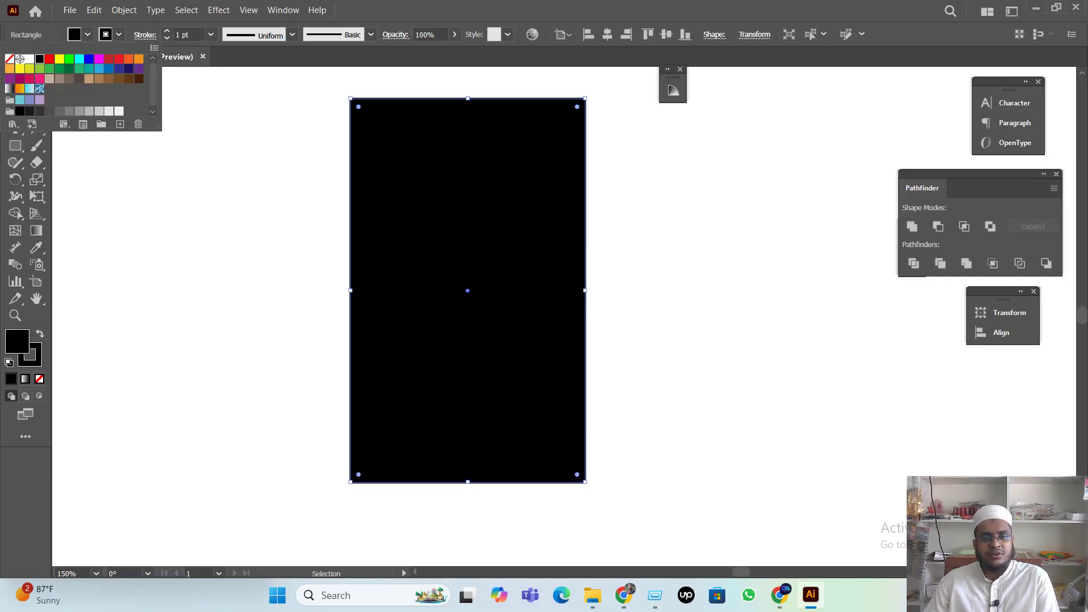
pyautogui.click(227, 193)
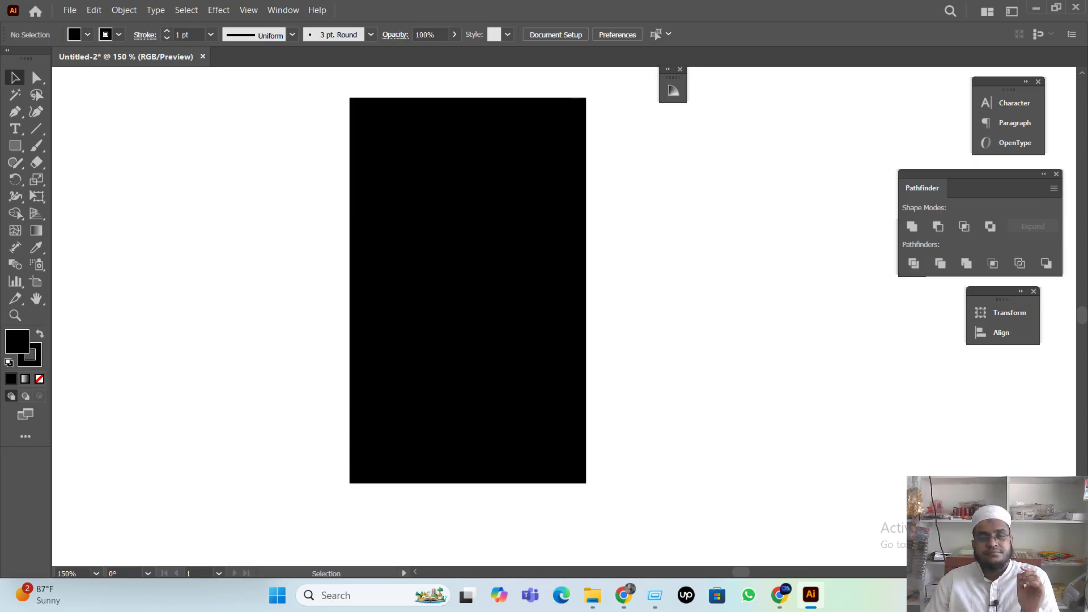
# Round all four corners of the black rectangle moderately to form the phone body
pyautogui.moveTo(193, 235); pyautogui.dragTo(531, 363)
pyautogui.click(652, 340)
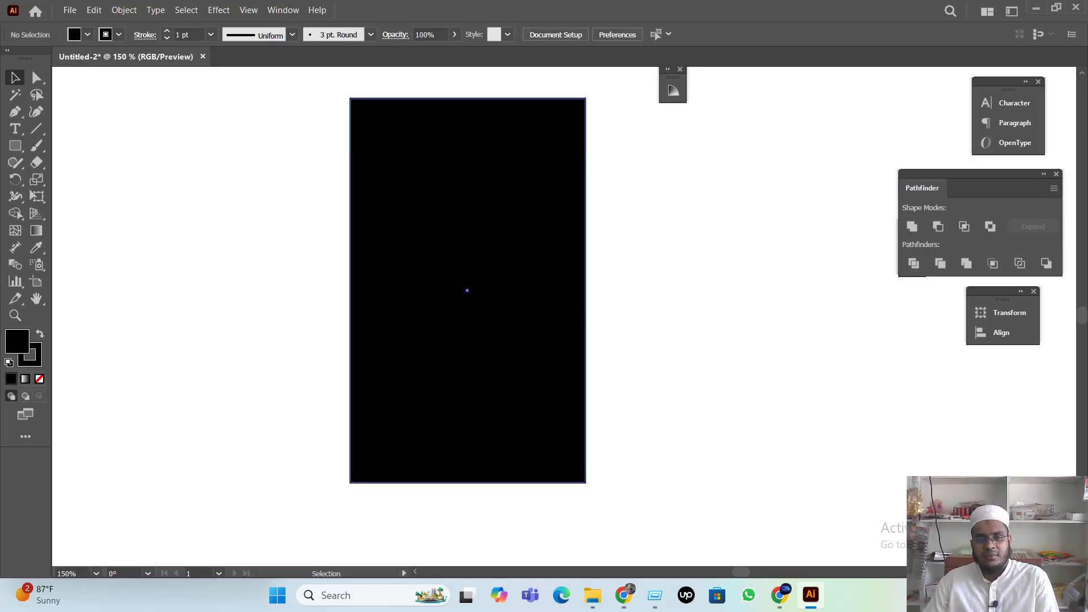
pyautogui.click(468, 291)
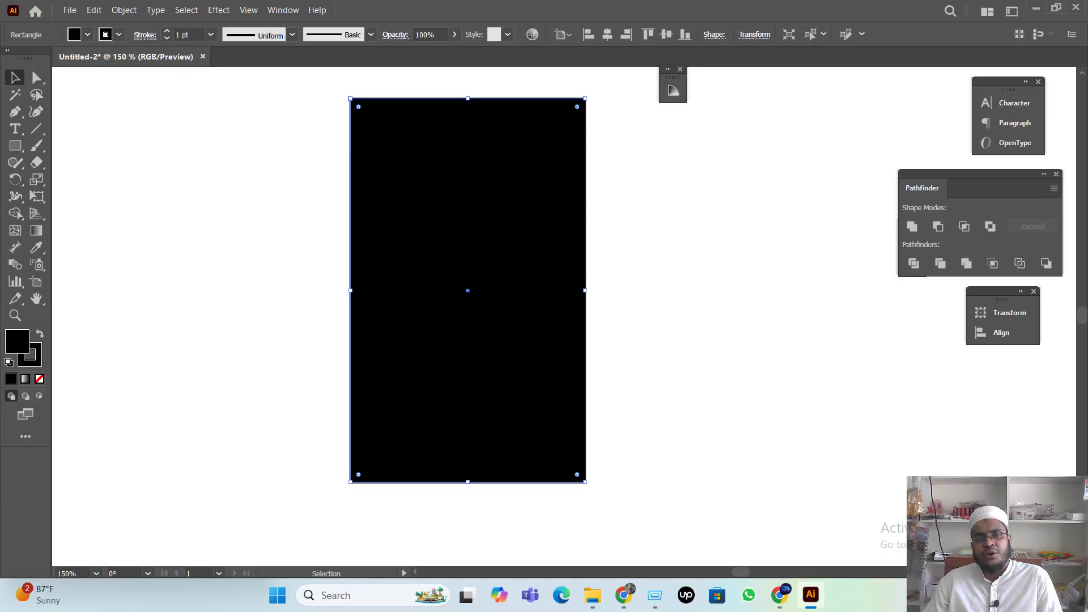
pyautogui.moveTo(359, 106); pyautogui.dragTo(376, 125)
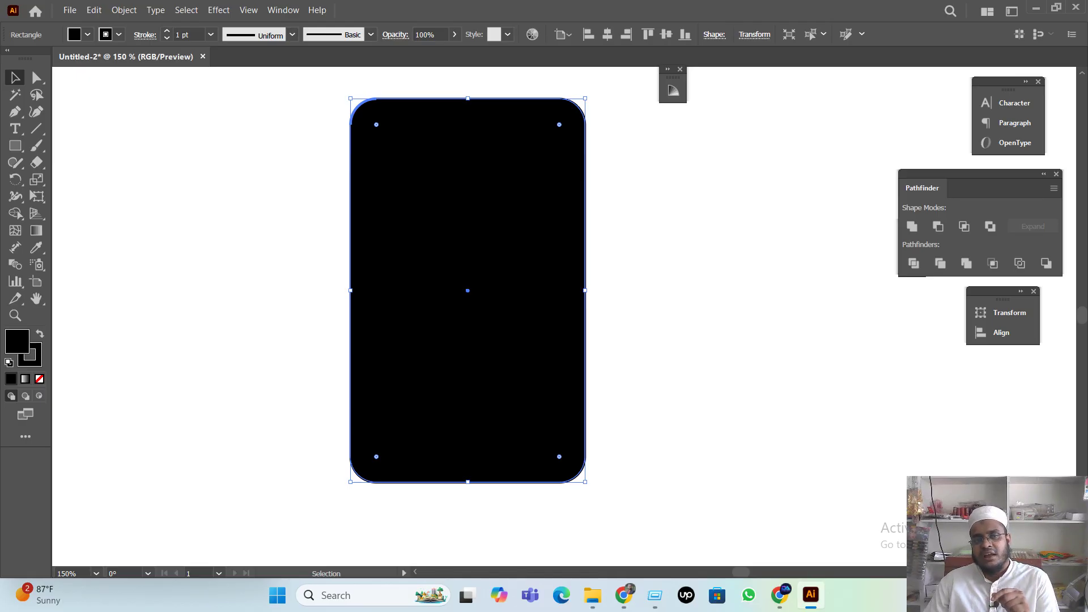
pyautogui.moveTo(376, 125)
pyautogui.mouseDown()
pyautogui.moveTo(346, 97)
pyautogui.moveTo(382, 132)
pyautogui.mouseUp()
pyautogui.click(300, 153)
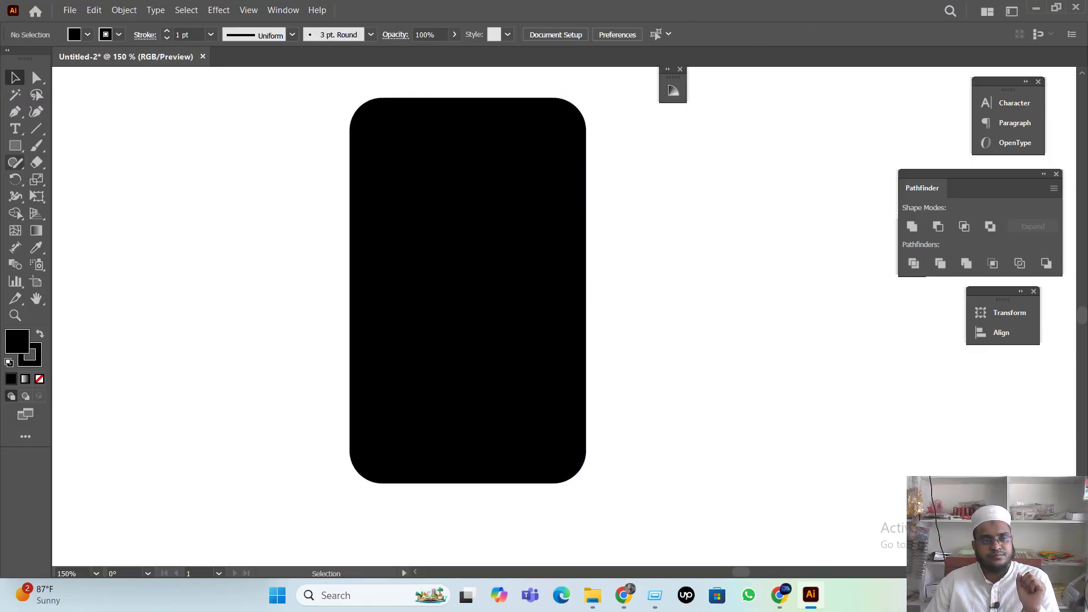
# Draw a smaller upright rectangle beside the black phone body and fill it with white
pyautogui.click(16, 146)
pyautogui.moveTo(117, 121); pyautogui.dragTo(265, 400)
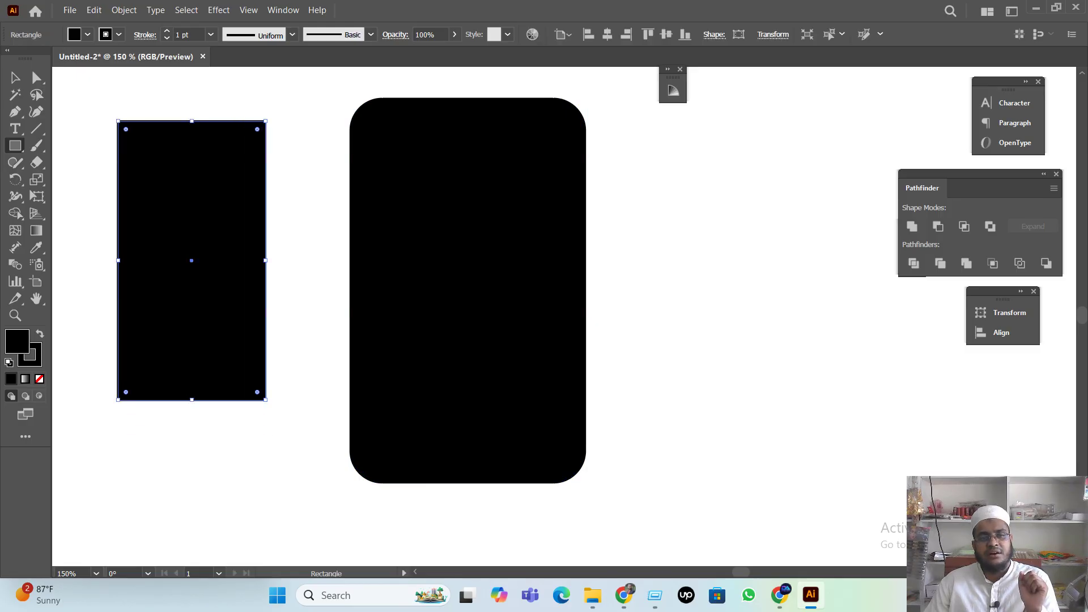
pyautogui.click(88, 34)
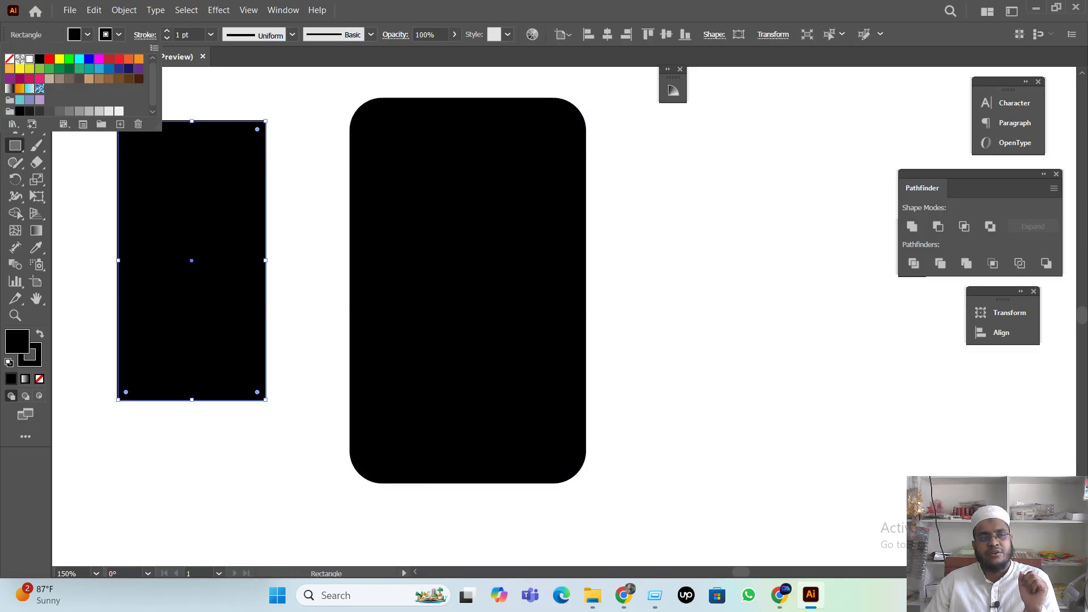
pyautogui.click(29, 59)
pyautogui.click(87, 34)
pyautogui.click(15, 77)
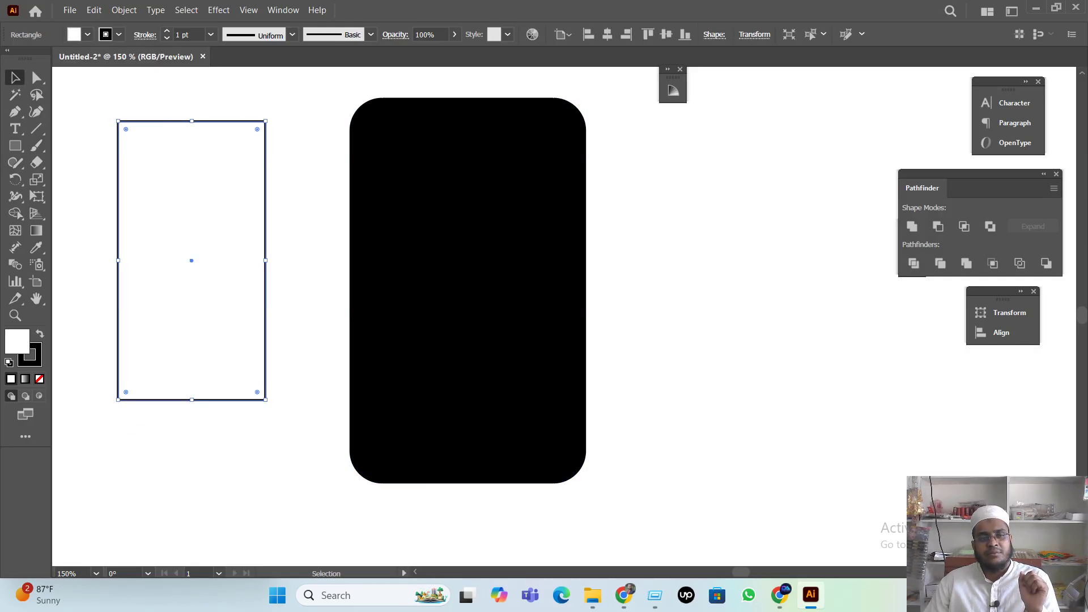
# Move the white rectangle onto the phone body and widen it on both sides so narrow black side borders remain
pyautogui.moveTo(191, 260); pyautogui.dragTo(464, 284)
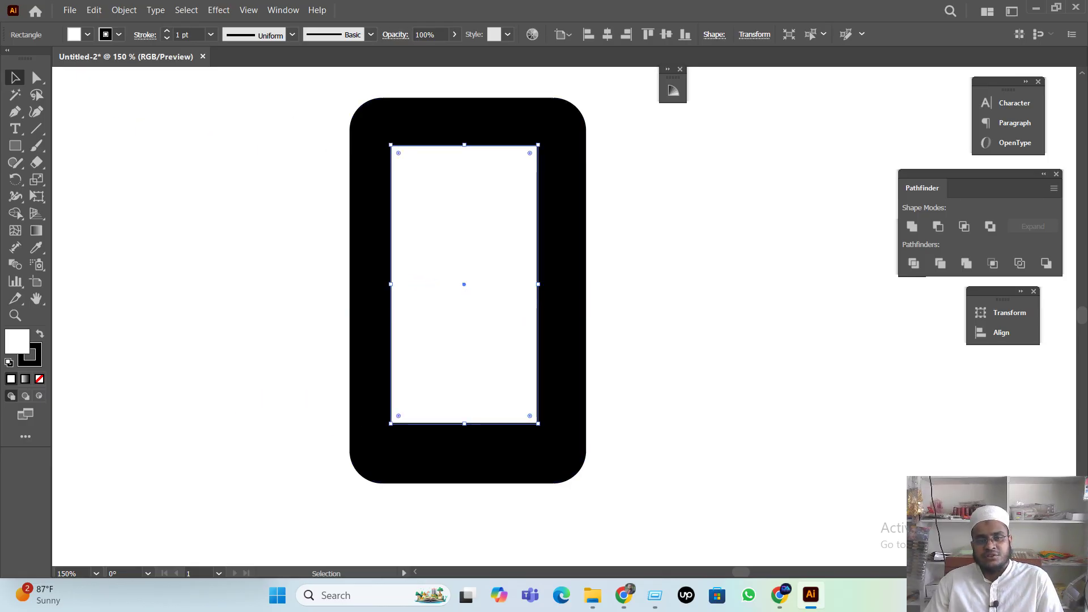
pyautogui.moveTo(537, 284); pyautogui.dragTo(573, 291)
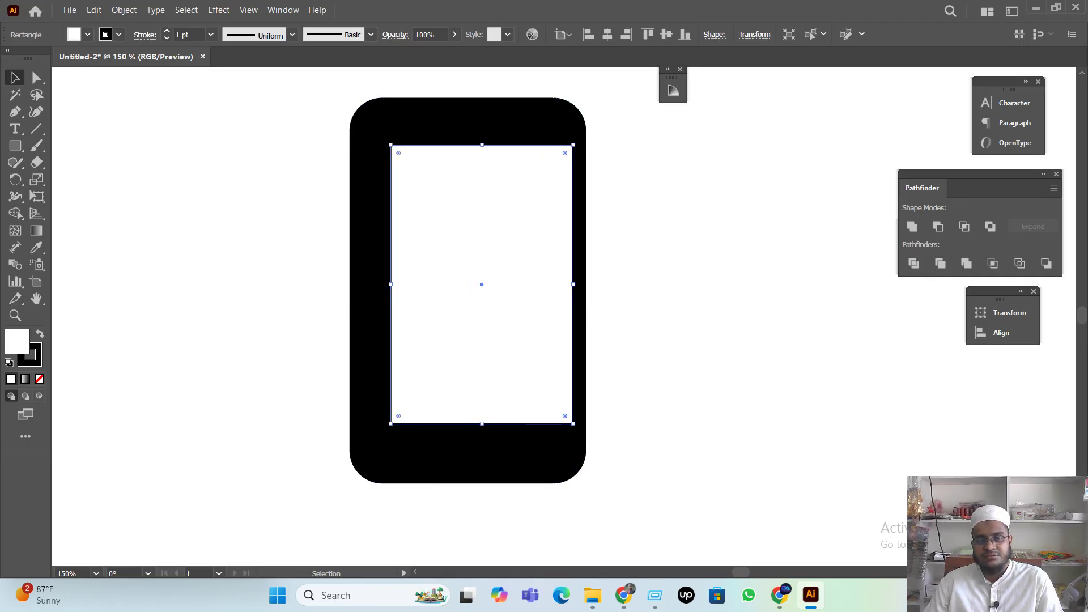
pyautogui.moveTo(390, 284); pyautogui.dragTo(368, 290)
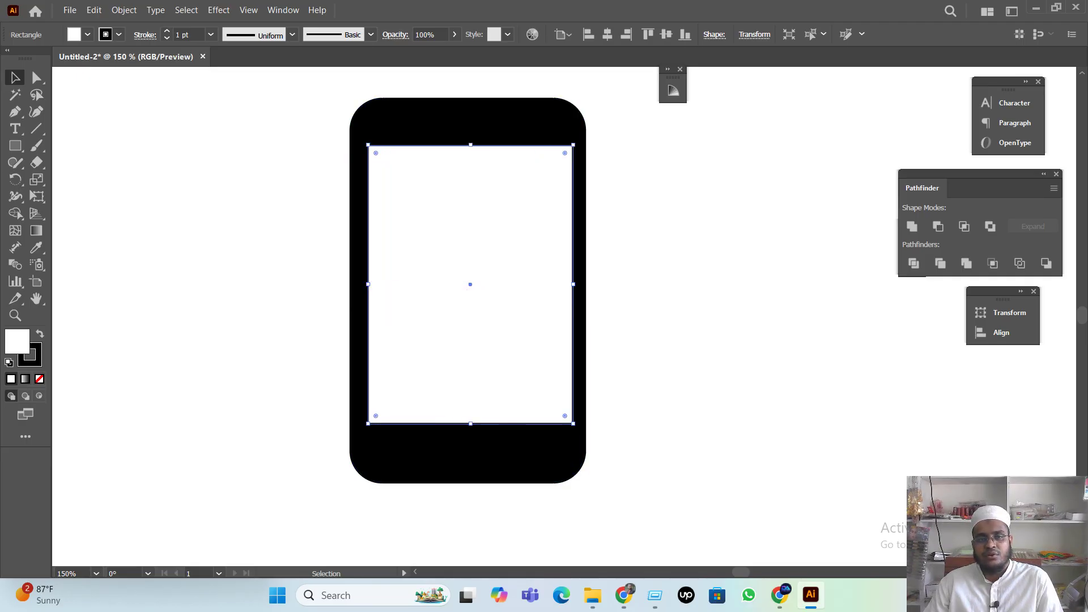
pyautogui.moveTo(470, 145); pyautogui.dragTo(473, 144)
pyautogui.moveTo(490, 274); pyautogui.dragTo(482, 290)
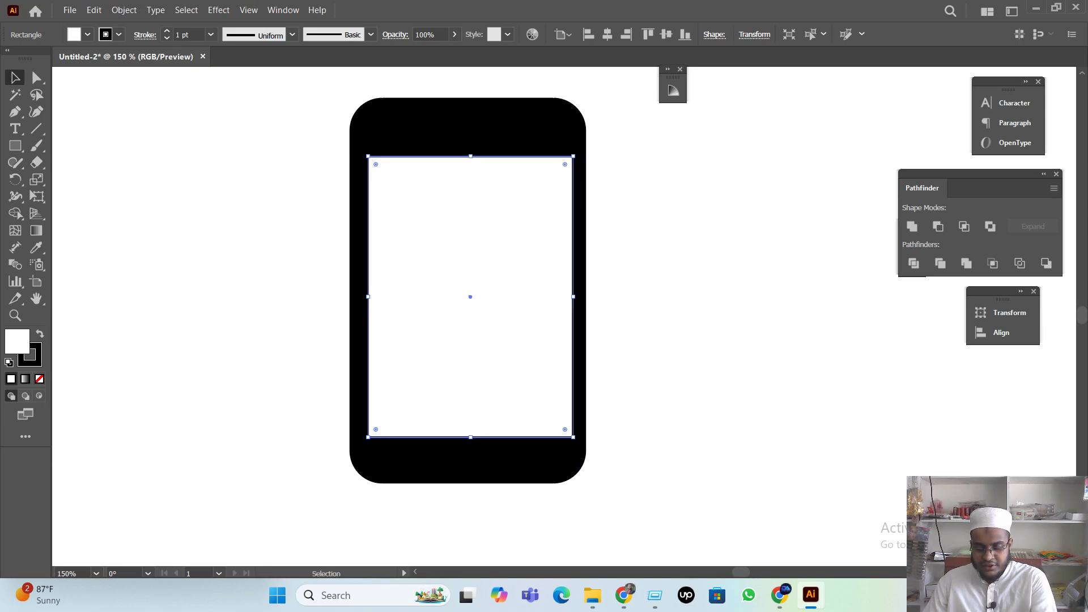
# Fine-tune the white screen's position until it is centred horizontally in the phone body, then deselect it
pyautogui.press('Left')
pyautogui.press('Left')
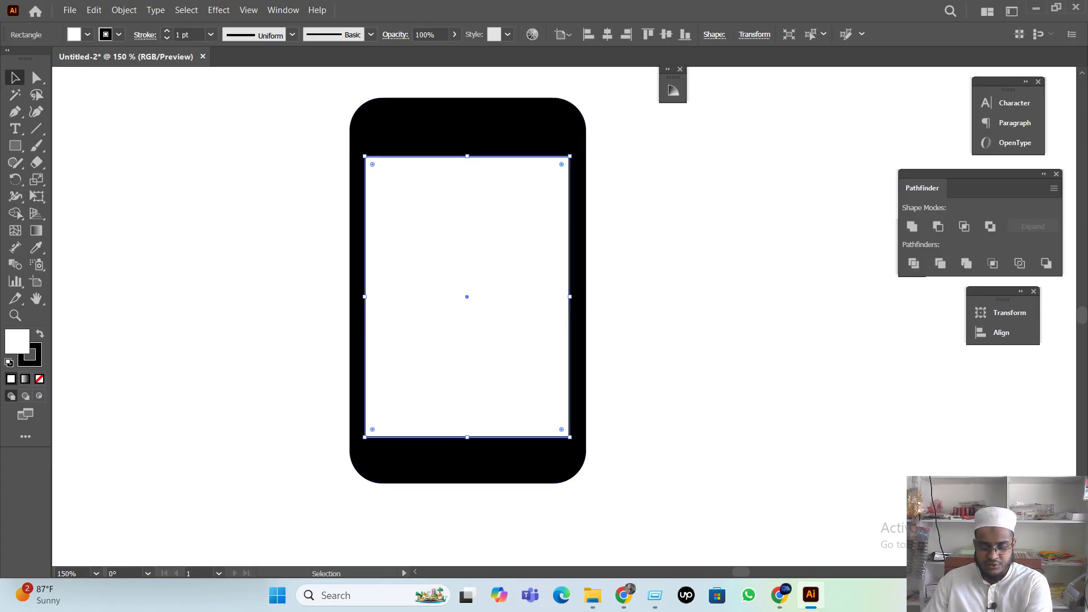
pyautogui.press('Right')
pyautogui.hotkey('ctrl', 'shift', 'a')
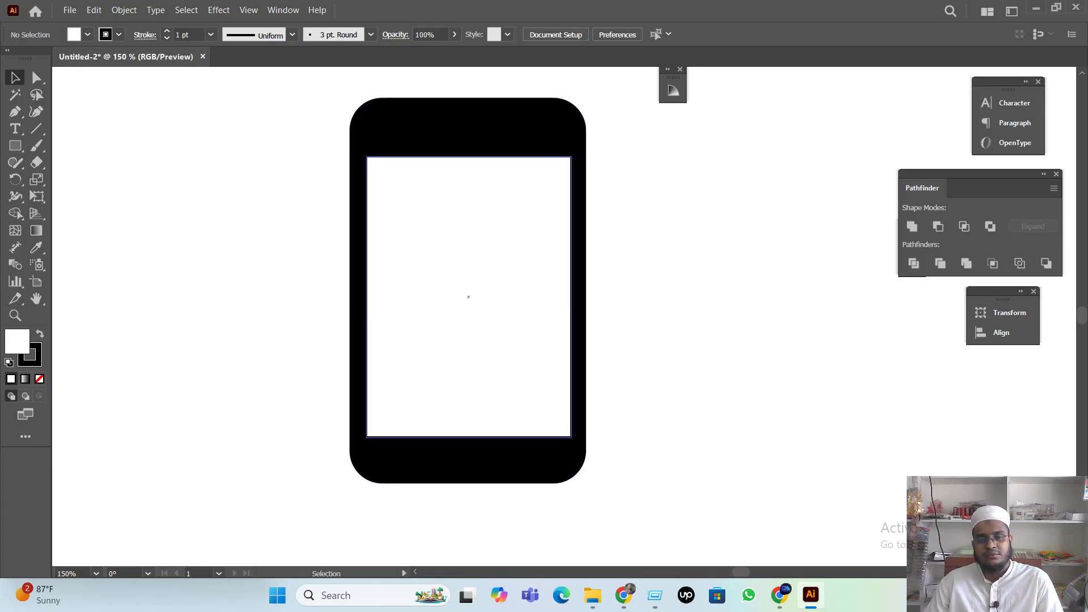
pyautogui.click(468, 296)
pyautogui.moveTo(469, 296); pyautogui.dragTo(468, 296)
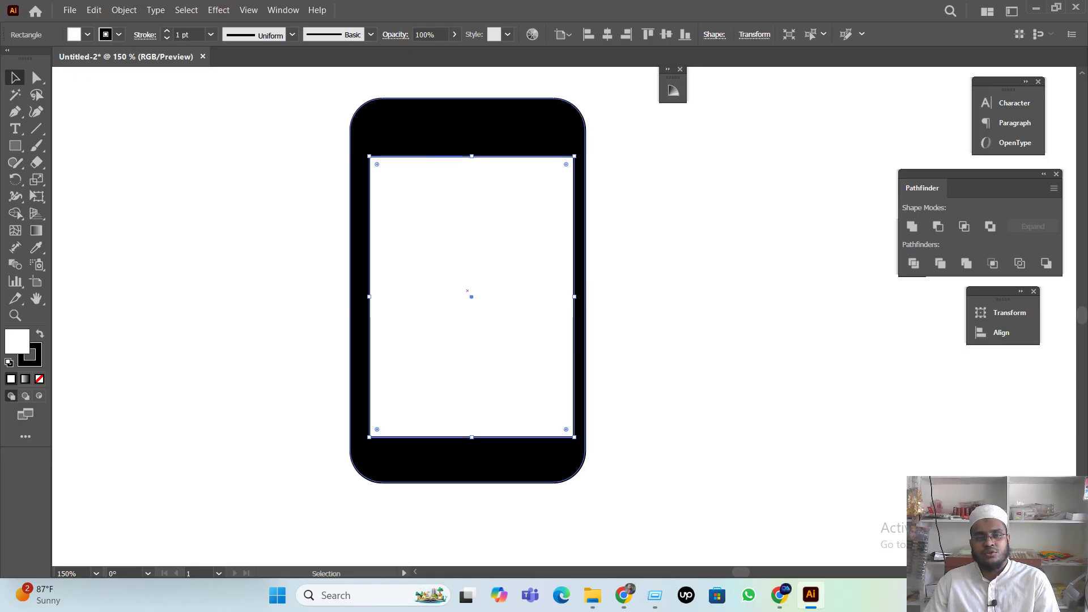
pyautogui.scroll(2, 424, 158)
pyautogui.moveTo(517, 251); pyautogui.dragTo(511, 246)
pyautogui.scroll(-2, 495, 255)
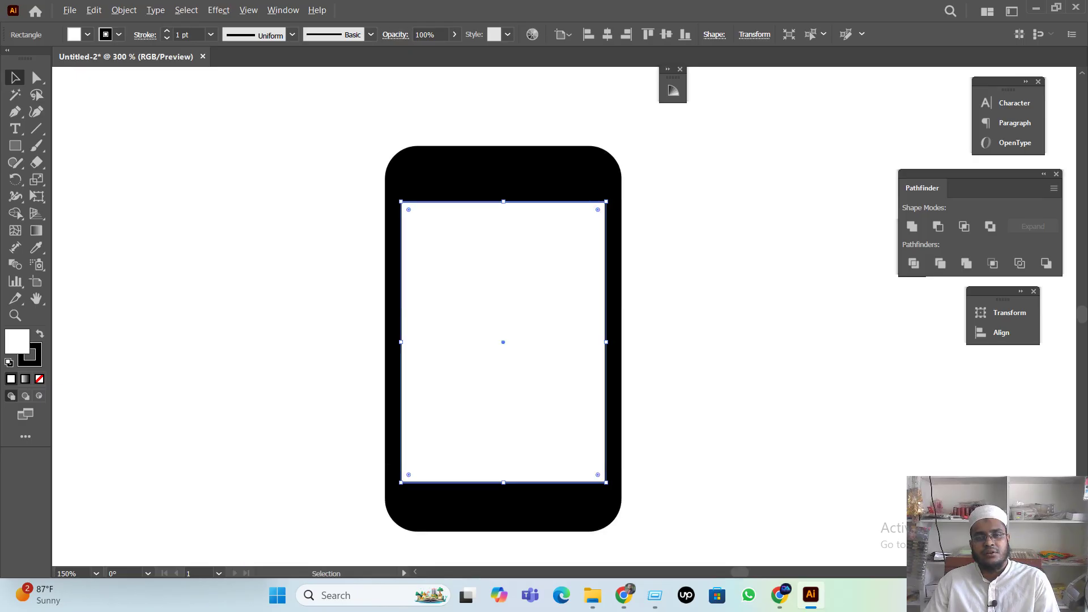
pyautogui.hotkey('ctrl', 'shift', 'a')
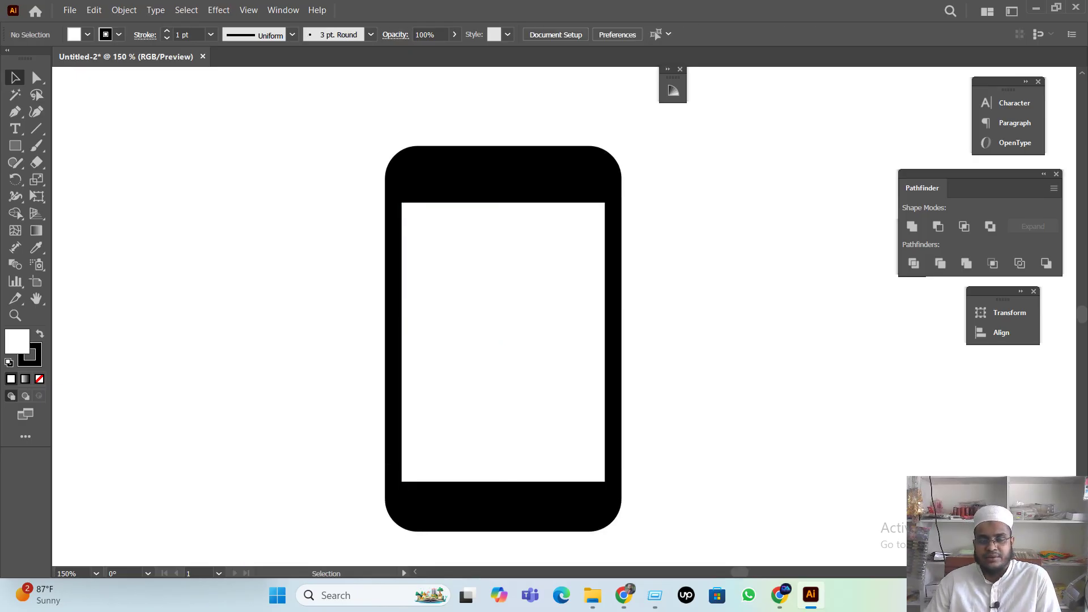
# Draw a thin, wide white rectangle in the black band above the screen as the phone's speaker slot
pyautogui.click(15, 146)
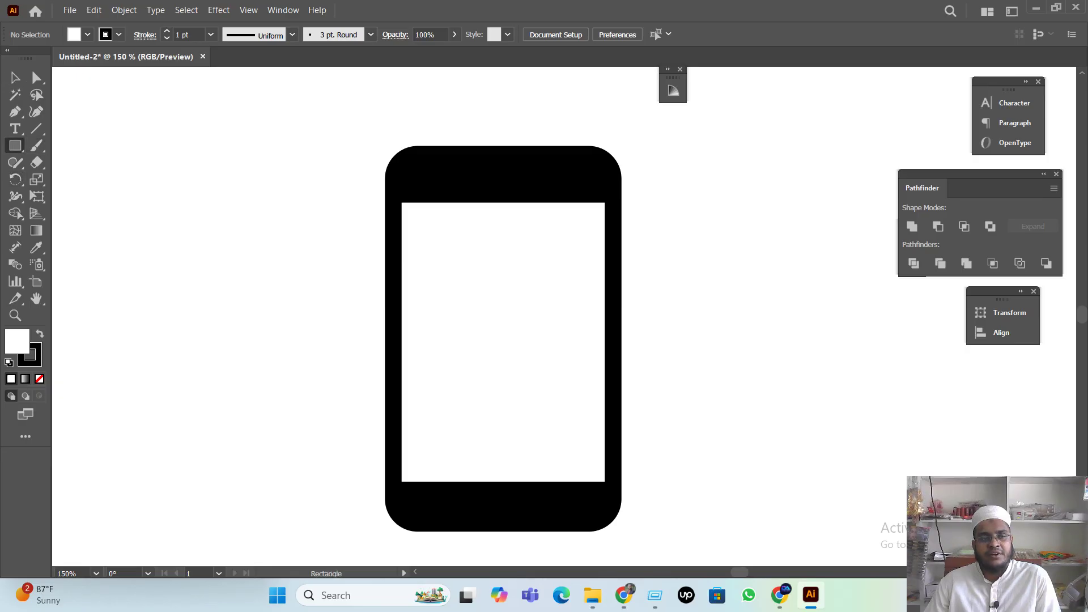
pyautogui.moveTo(469, 160); pyautogui.dragTo(544, 174)
pyautogui.scroll(3, 528, 168)
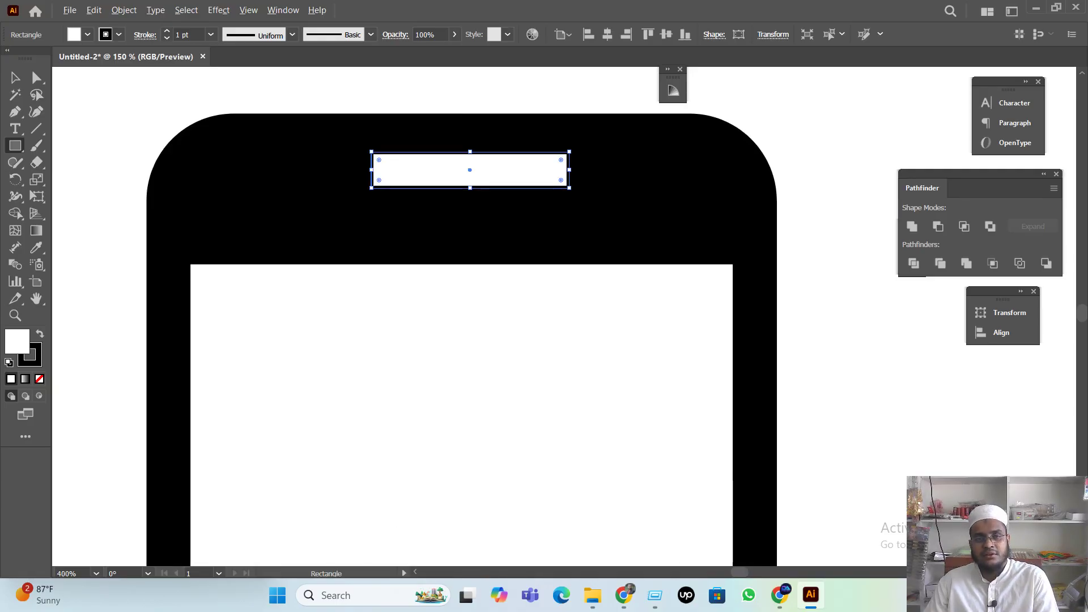
# Round the speaker slot's ends fully and centre it horizontally above the screen
pyautogui.press('v')
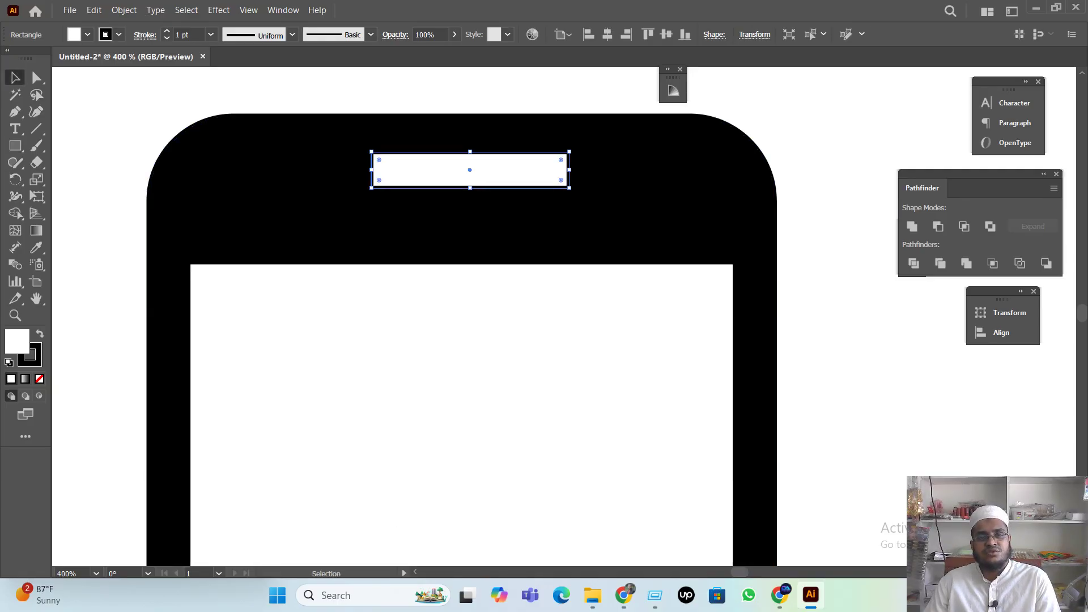
pyautogui.scroll(6, 381, 163)
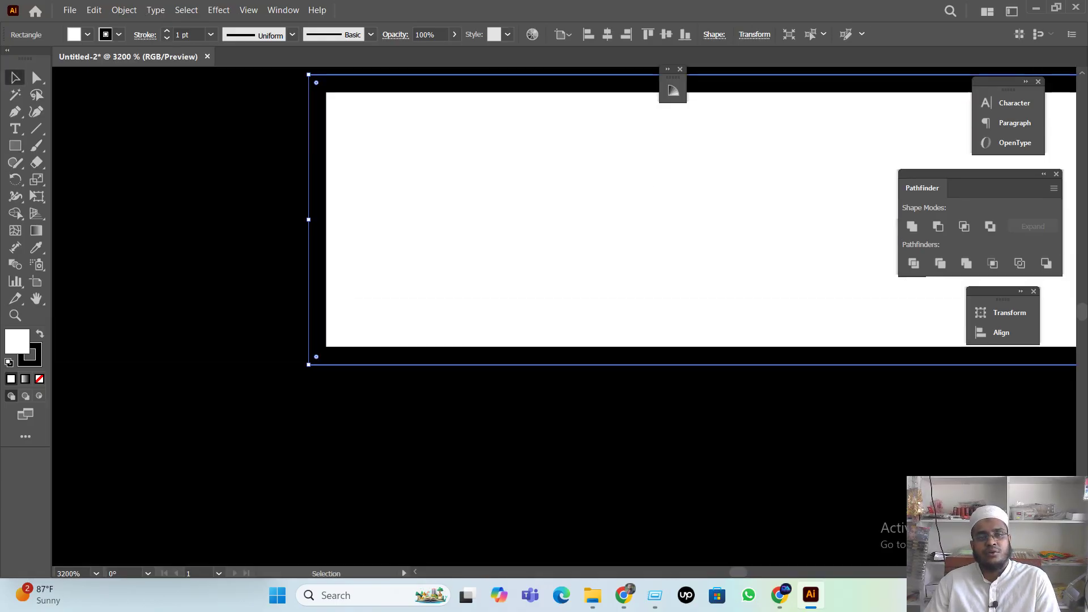
pyautogui.scroll(1, 381, 163)
pyautogui.moveTo(316, 118); pyautogui.dragTo(605, 254)
pyautogui.scroll(-3, 478, 253)
pyautogui.scroll(-3, 479, 253)
pyautogui.scroll(-3, 540, 258)
pyautogui.scroll(-2, 540, 257)
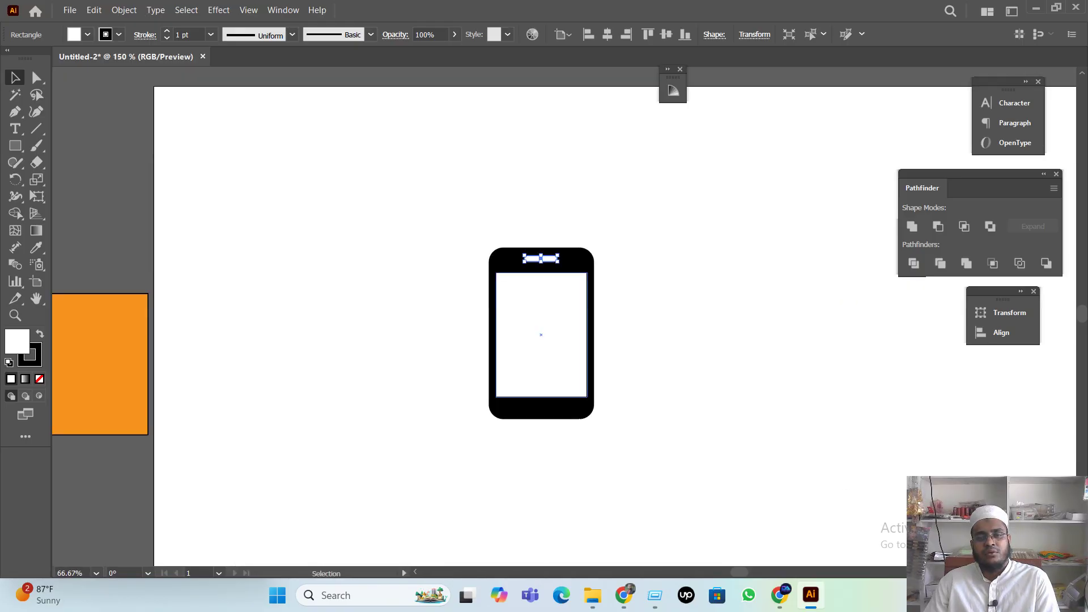
pyautogui.scroll(3, 546, 454)
pyautogui.scroll(3, 548, 476)
pyautogui.scroll(-2, 548, 476)
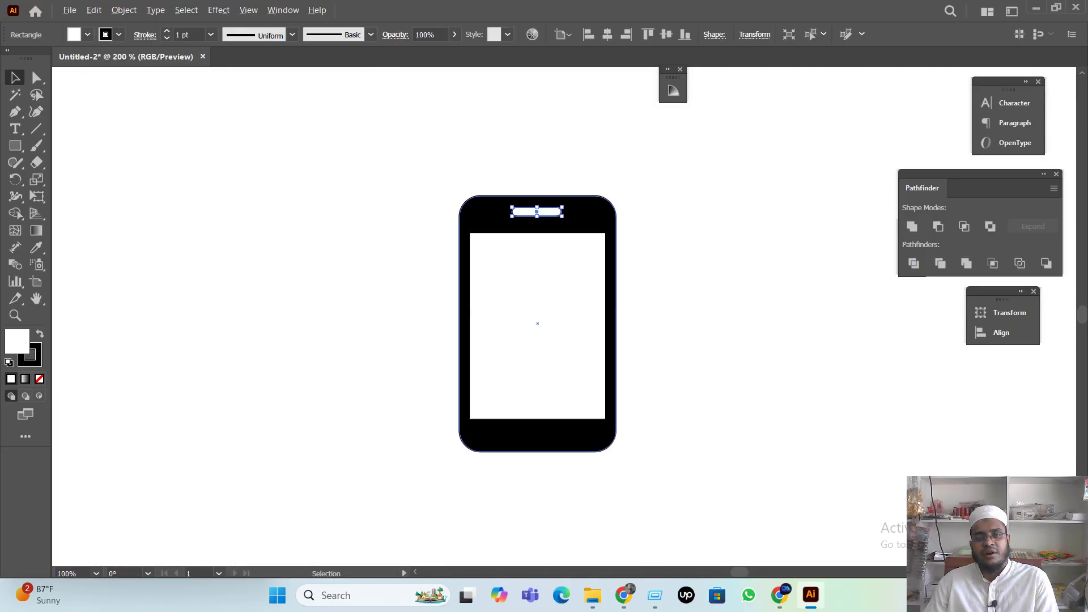
pyautogui.scroll(3, 560, 452)
pyautogui.scroll(3, 558, 452)
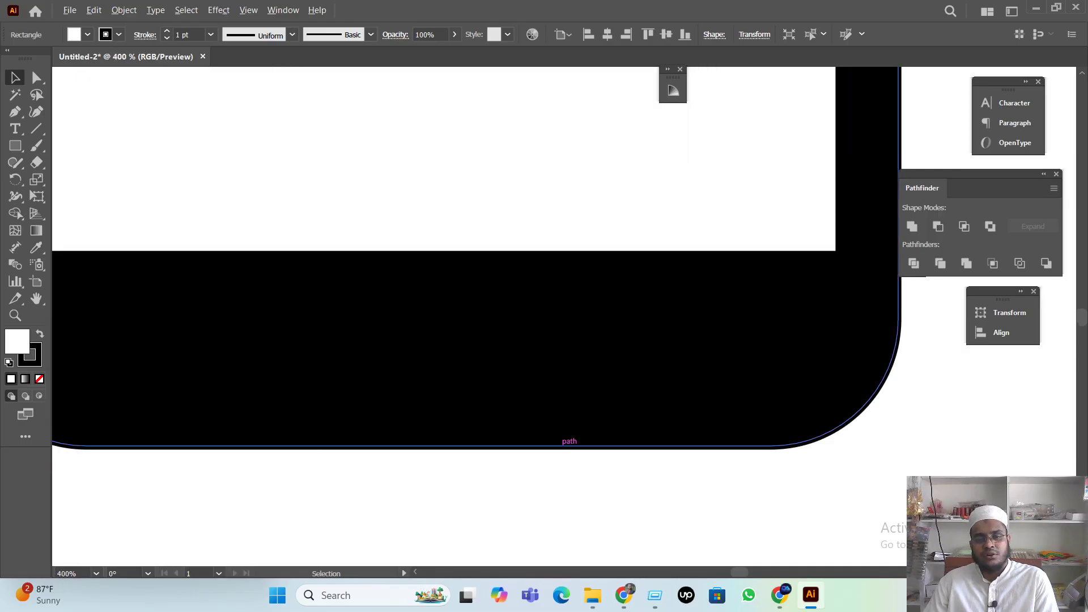
pyautogui.scroll(-2, 558, 451)
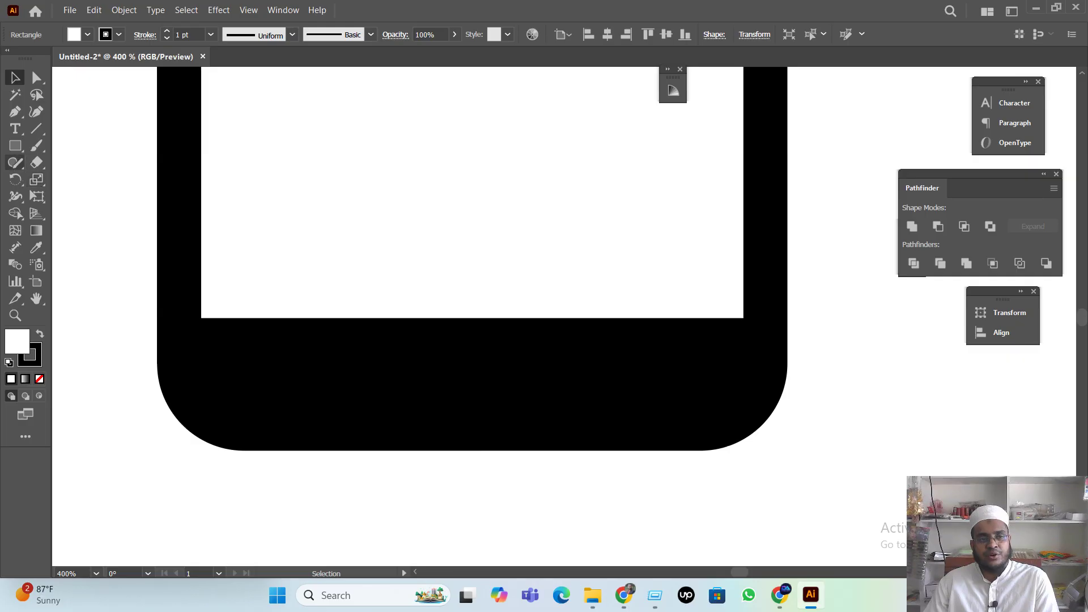
pyautogui.click(16, 146)
pyautogui.moveTo(402, 365); pyautogui.dragTo(604, 426)
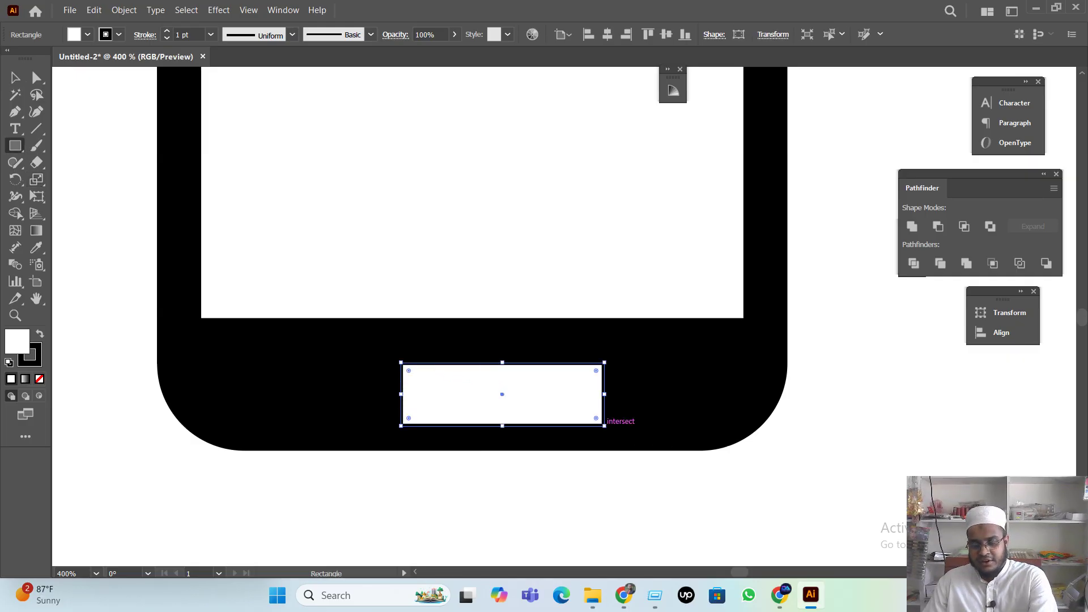
pyautogui.hotkey('ctrl', 'z')
# Draw a white, nearly circular home button with the Ellipse tool, centre it in the band below the screen and deselect it
pyautogui.rightClick(15, 146)
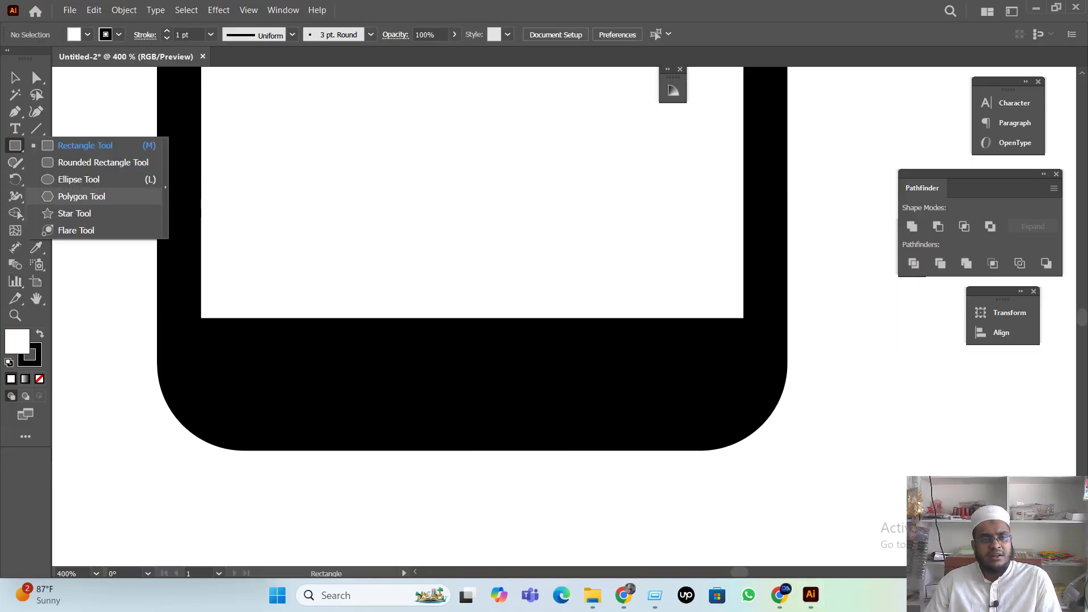
pyautogui.click(79, 179)
pyautogui.moveTo(436, 365); pyautogui.dragTo(544, 461)
pyautogui.click(15, 78)
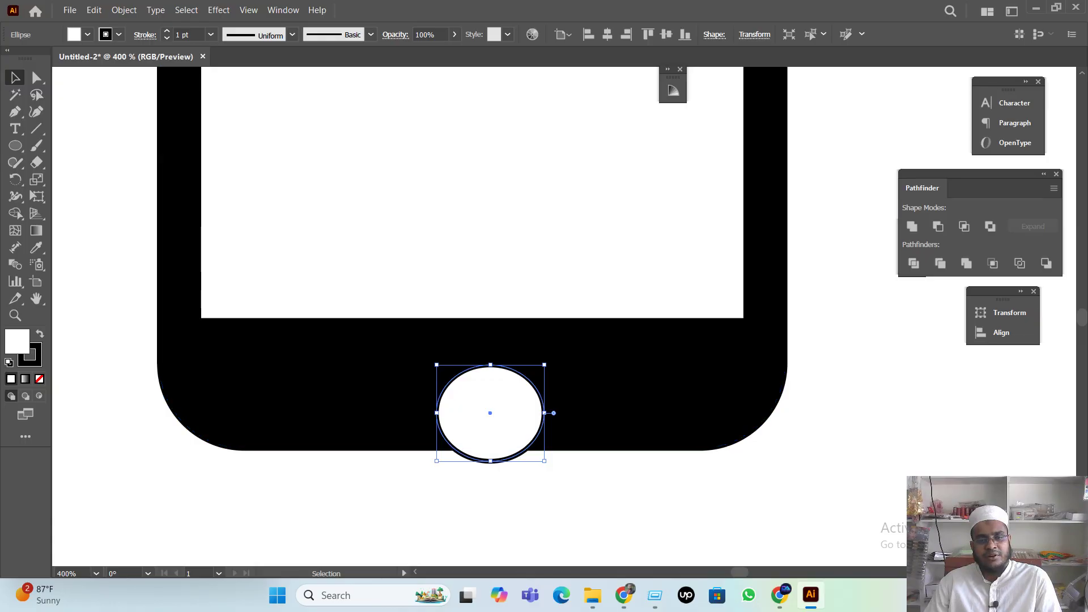
pyautogui.moveTo(486, 411); pyautogui.dragTo(471, 388)
pyautogui.scroll(-3, 467, 476)
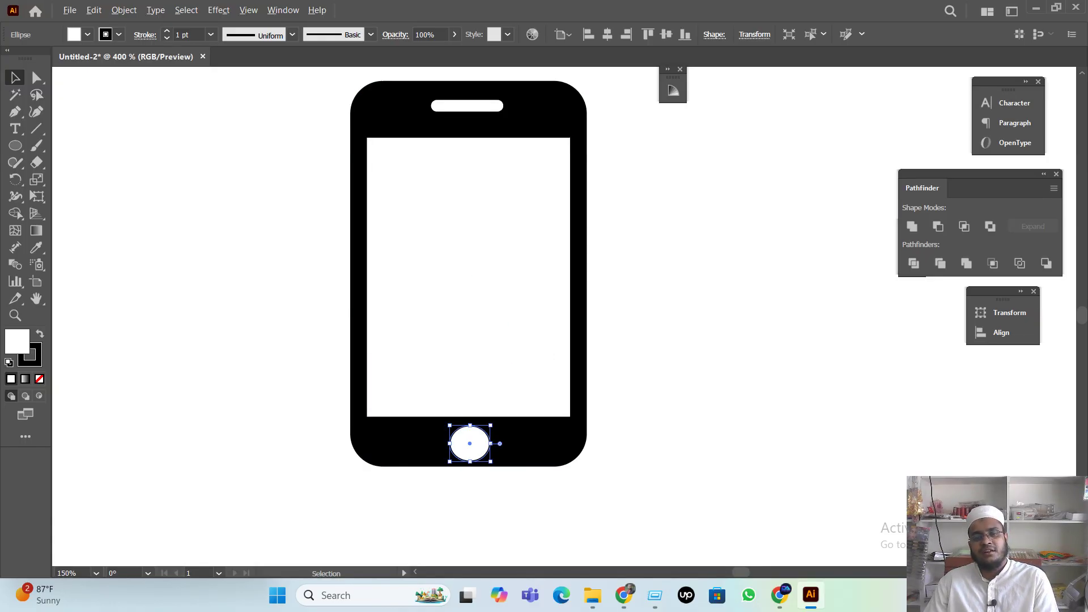
pyautogui.click(467, 477)
pyautogui.scroll(2, 468, 287)
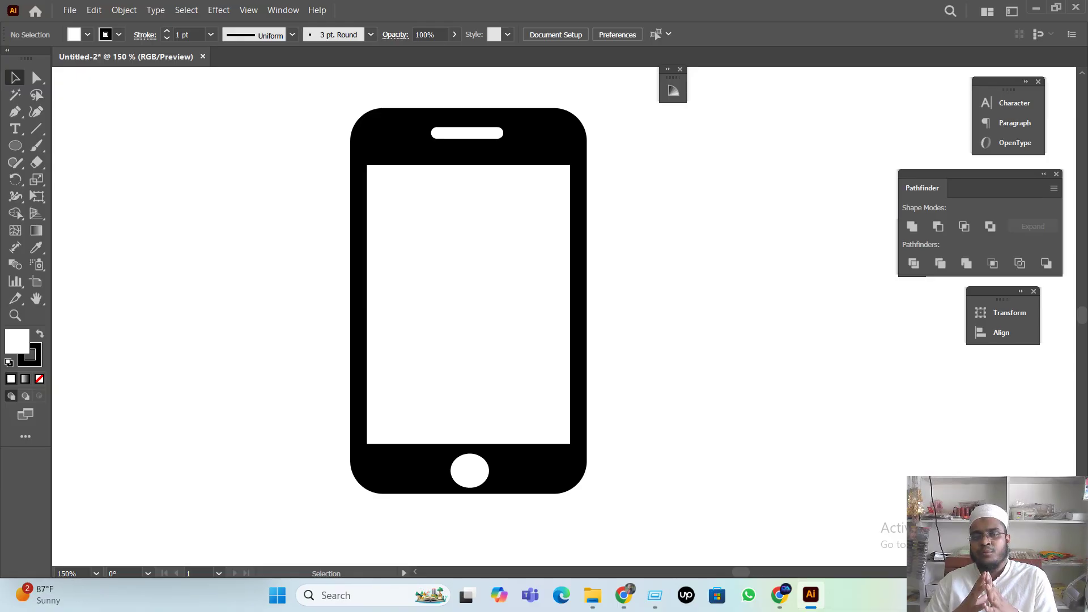
# Switch to Chrome, look through the free graphic design course's Facebook group page and its posts, and return to Illustrator
pyautogui.click(624, 595)
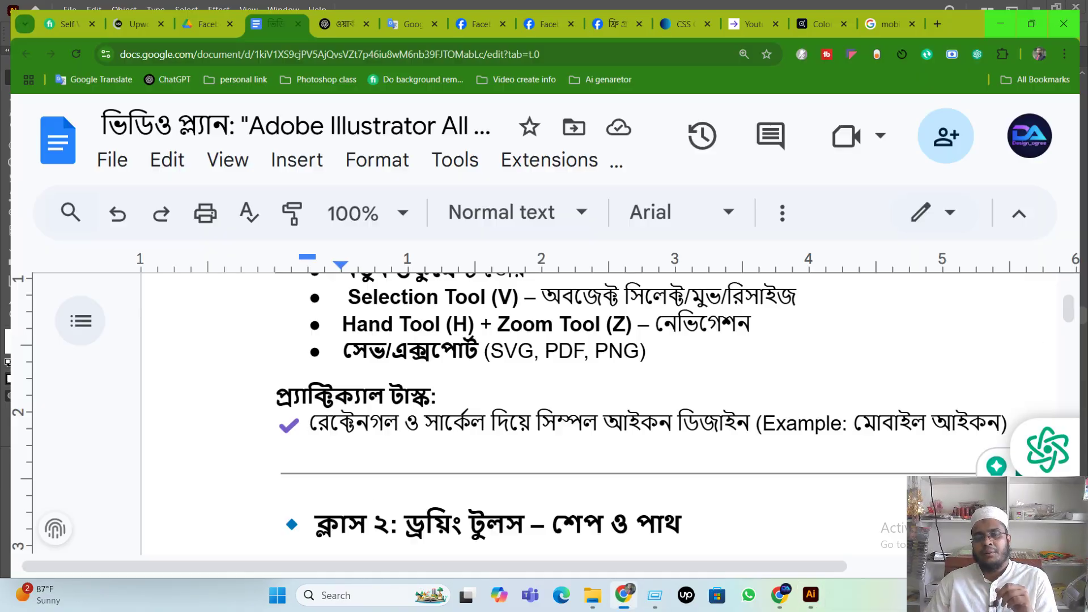
pyautogui.click(547, 14)
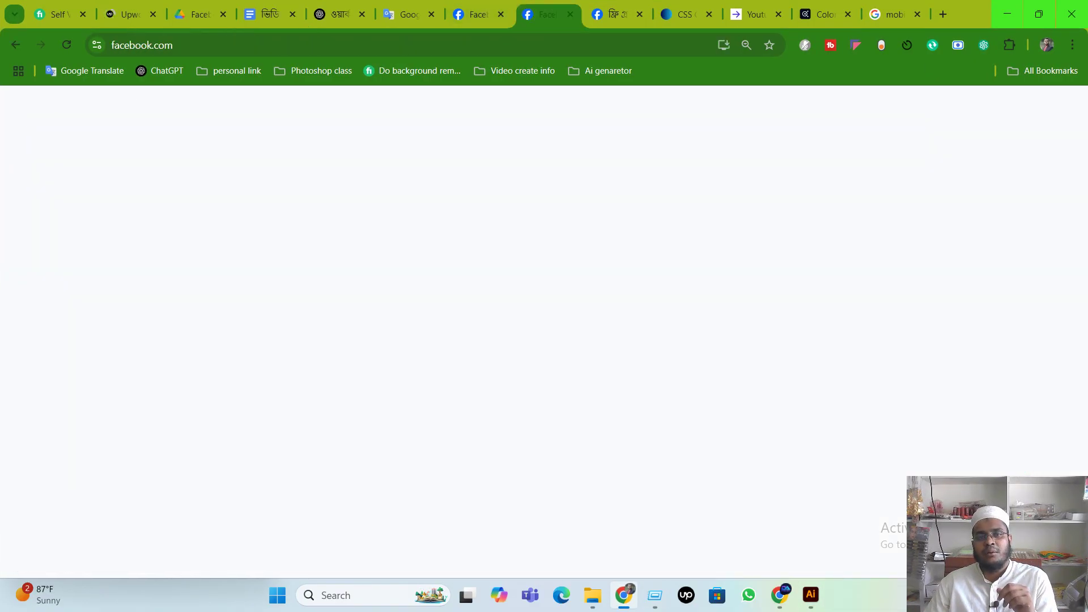
pyautogui.click(478, 15)
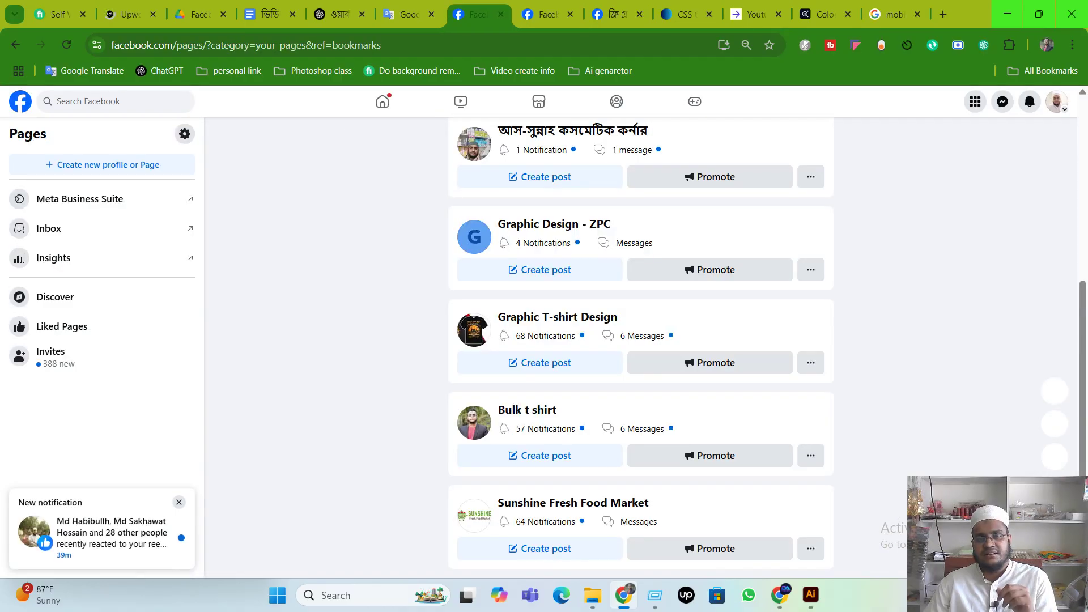
pyautogui.click(546, 15)
pyautogui.click(616, 15)
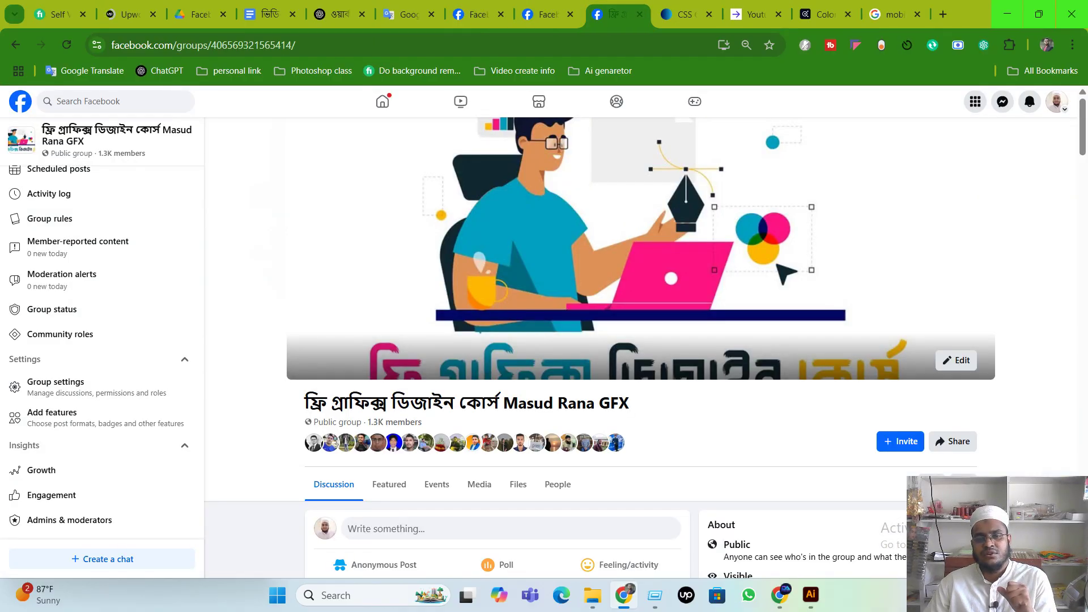
pyautogui.scroll(-1, 1055, 456)
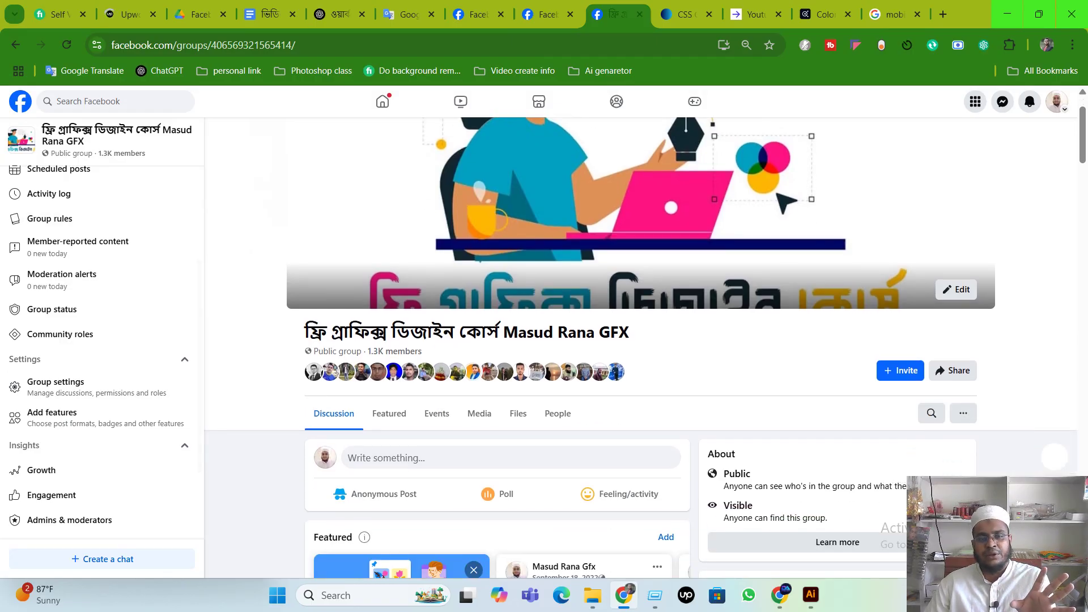
pyautogui.scroll(-2, 1055, 457)
pyautogui.scroll(-6, 1055, 457)
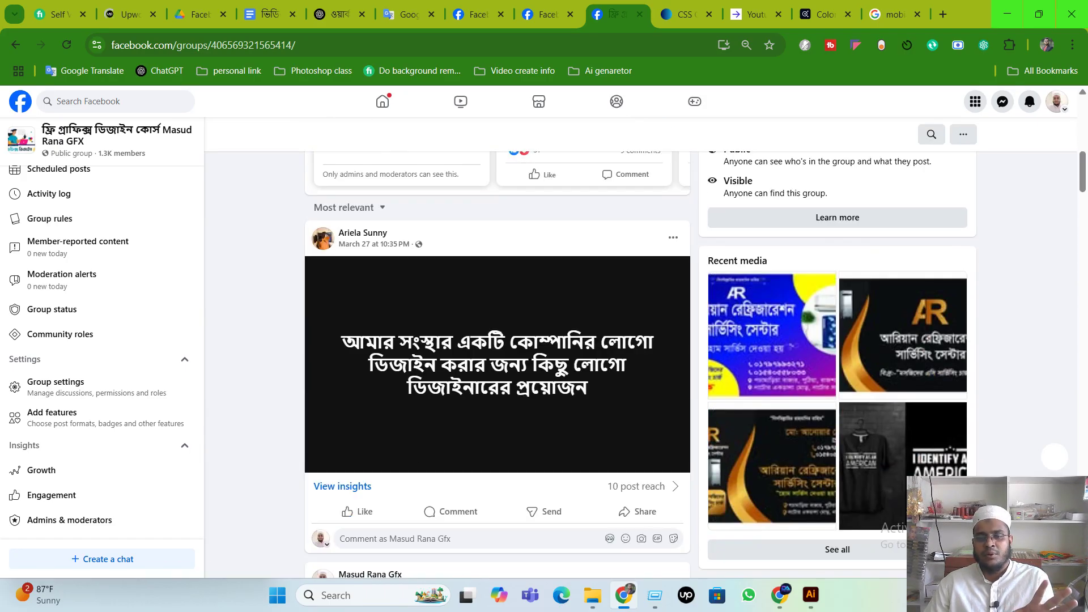
pyautogui.scroll(8, 1055, 457)
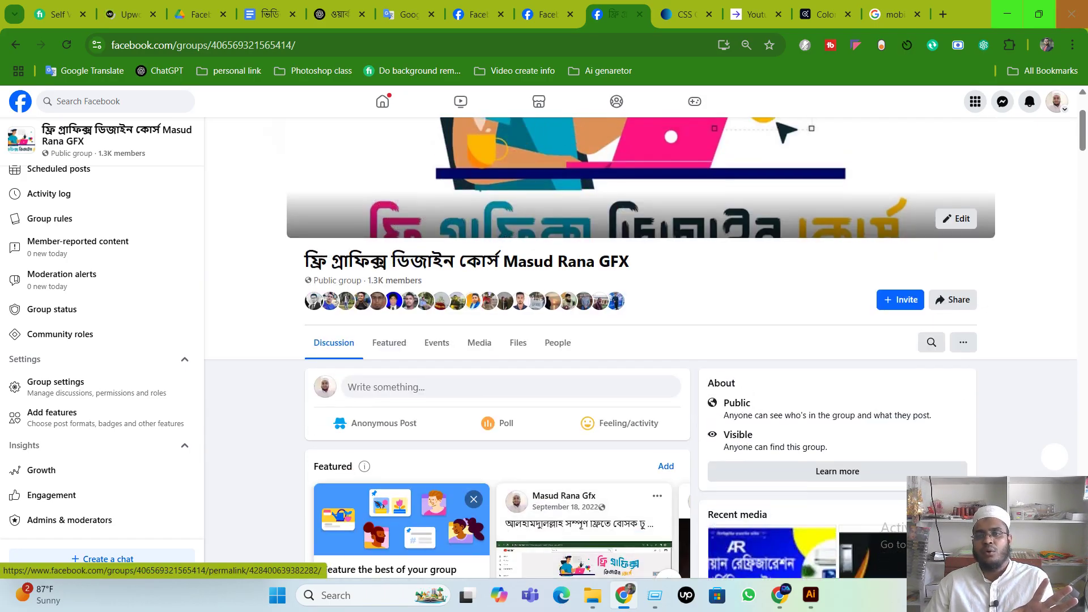
pyautogui.click(1007, 14)
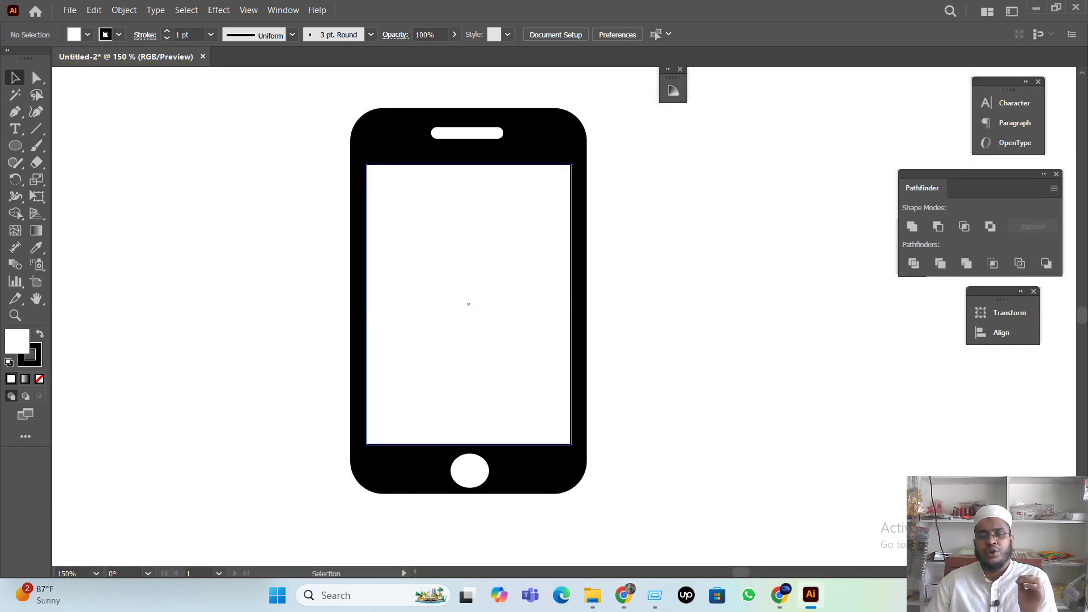
# Switch to Chrome and review the open Google search results for "mobile icon" as example designs
pyautogui.click(624, 595)
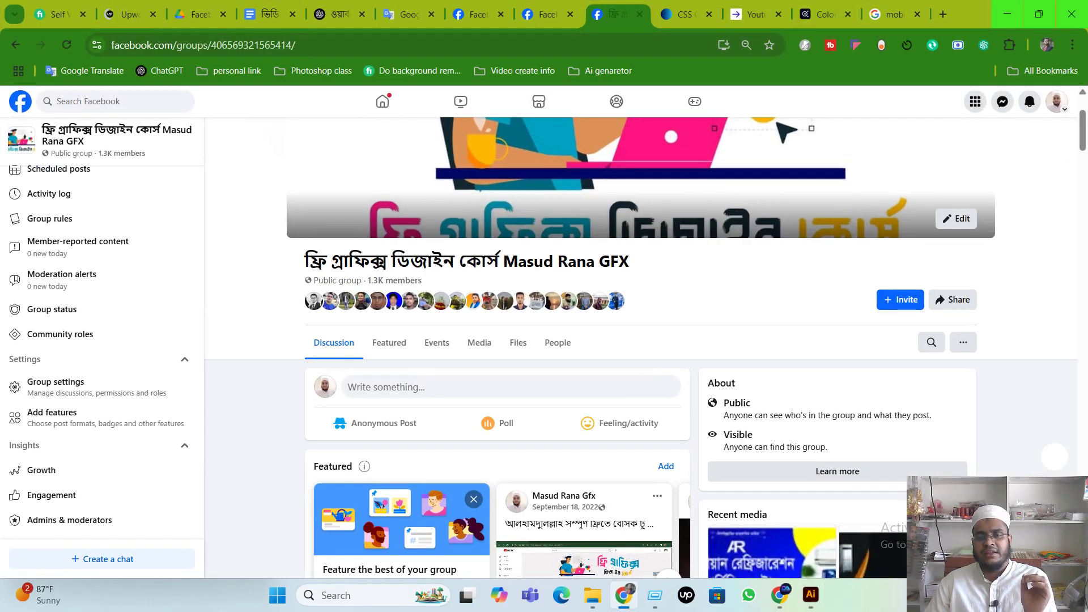
pyautogui.click(825, 14)
pyautogui.click(893, 14)
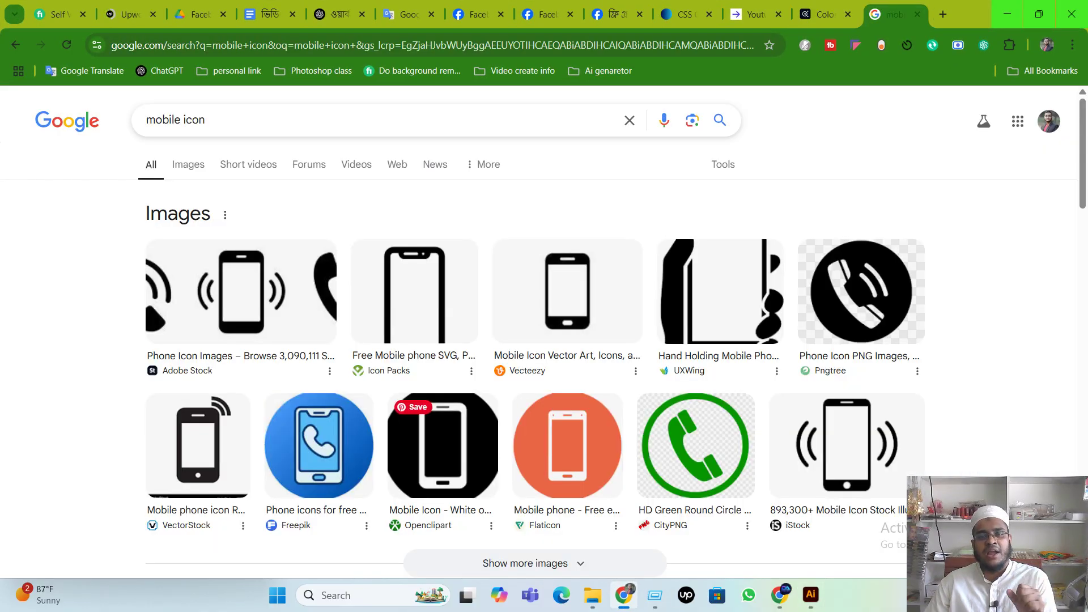
pyautogui.scroll(-4, 538, 340)
pyautogui.scroll(4, 538, 340)
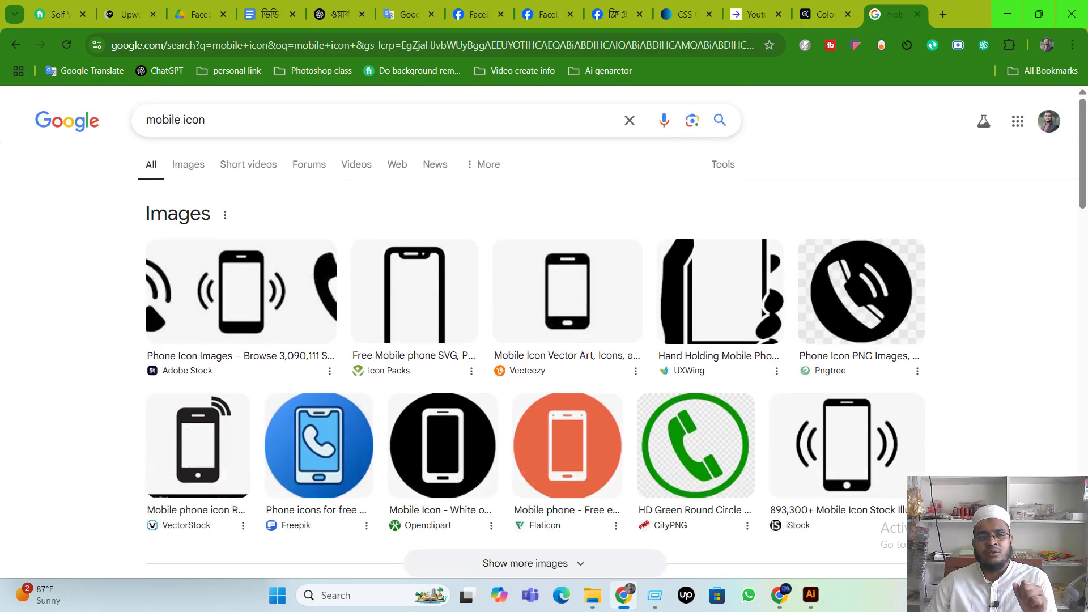
# Browse the image results for "mobile icon" and open the preview of Pngtree's black round icon of a keypad phone
pyautogui.click(188, 165)
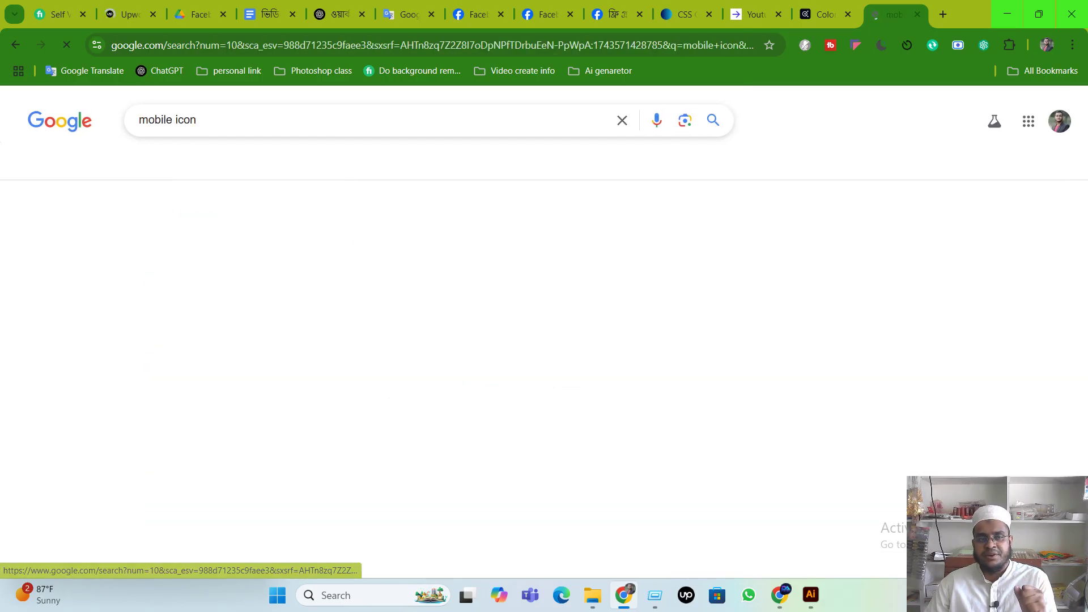
pyautogui.scroll(-3, 207, 453)
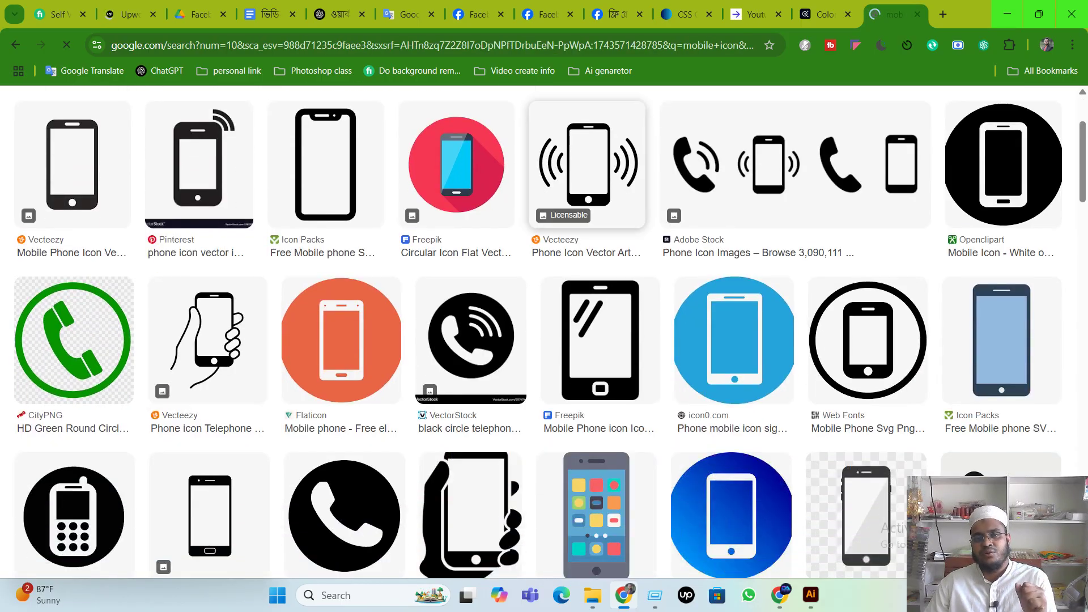
pyautogui.scroll(-4, 344, 324)
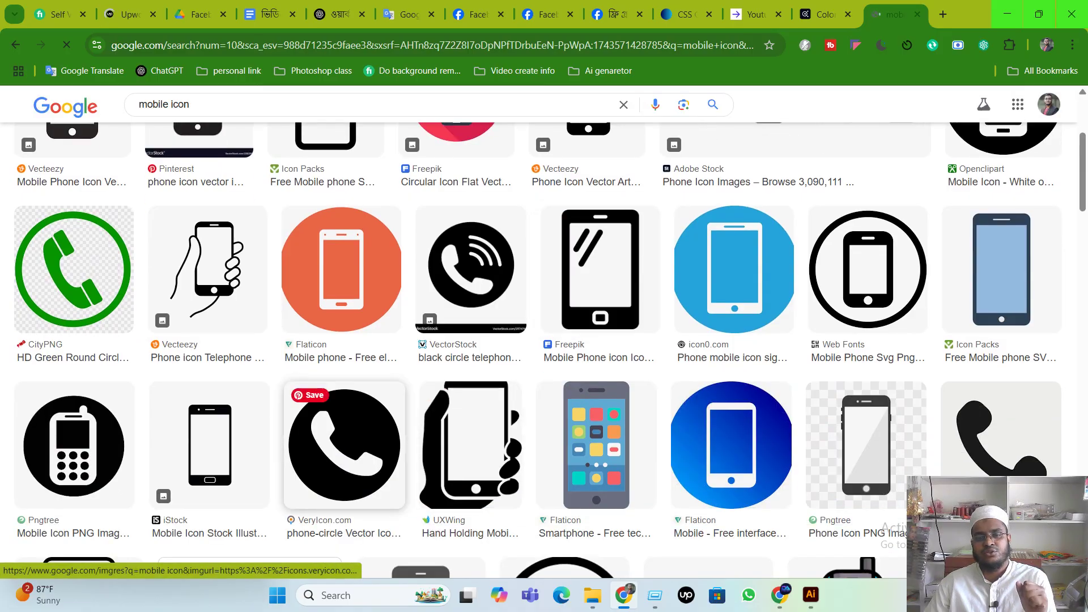
pyautogui.scroll(-2, 344, 325)
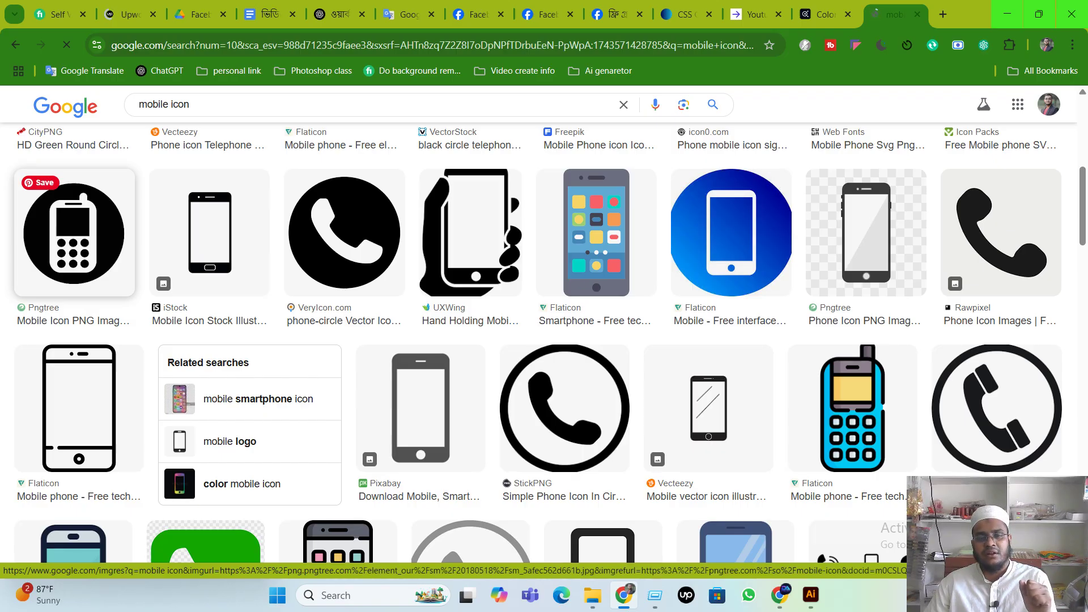
pyautogui.click(74, 232)
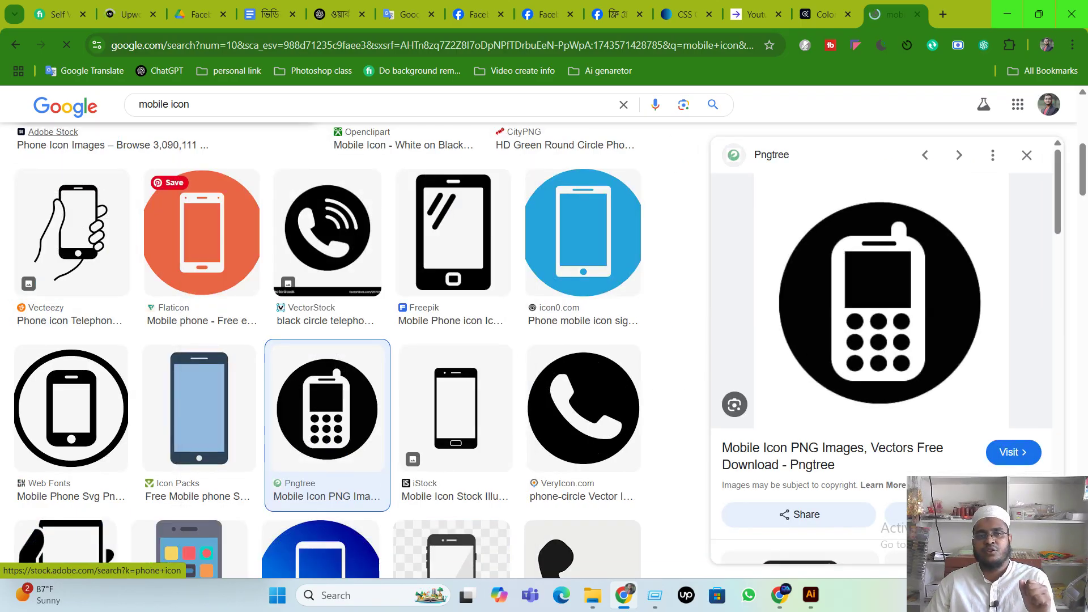
# Show the top of the free graphic design course's Facebook group page again and return to Illustrator
pyautogui.click(544, 14)
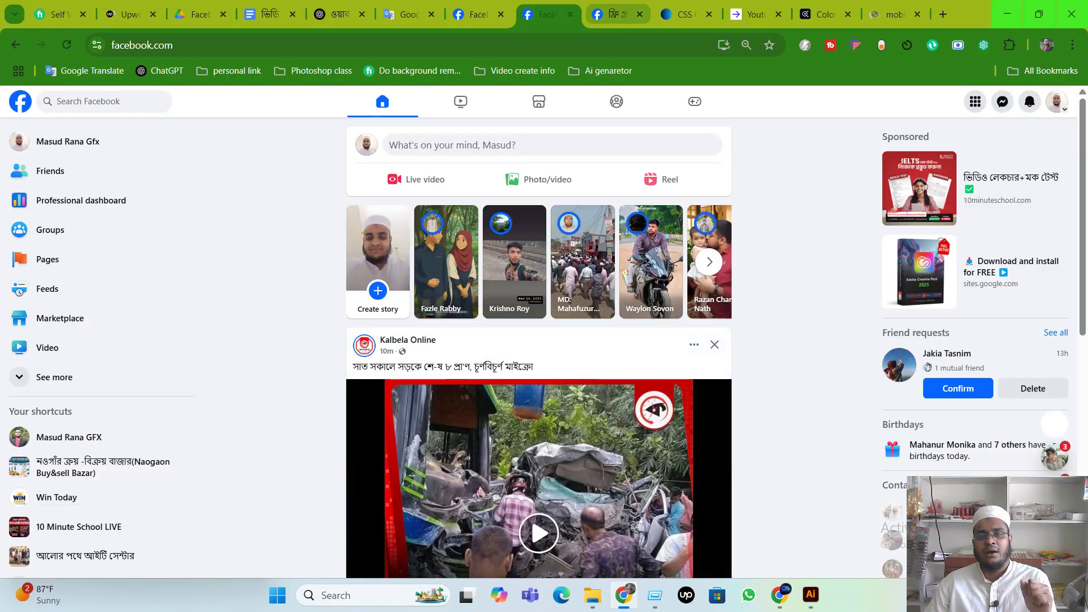
pyautogui.click(616, 14)
pyautogui.scroll(2, 510, 394)
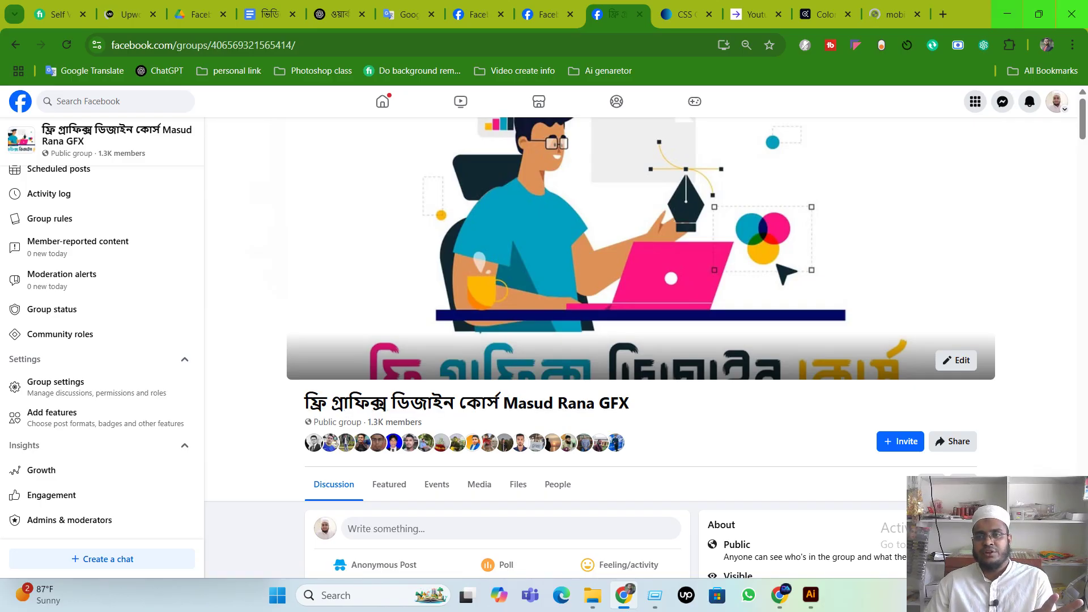
pyautogui.click(1007, 15)
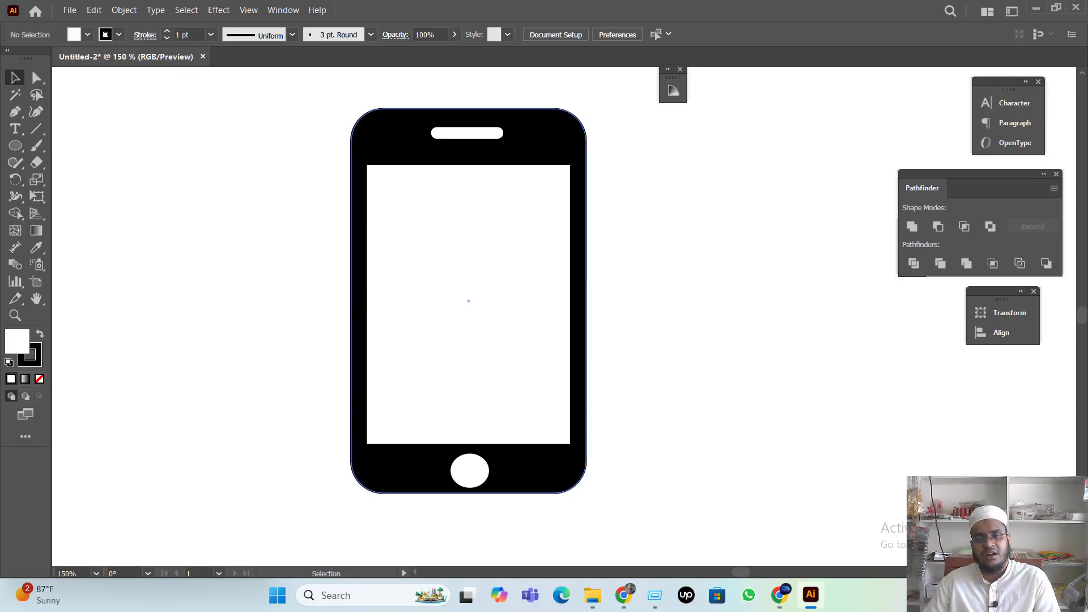
pyautogui.click(921, 595)
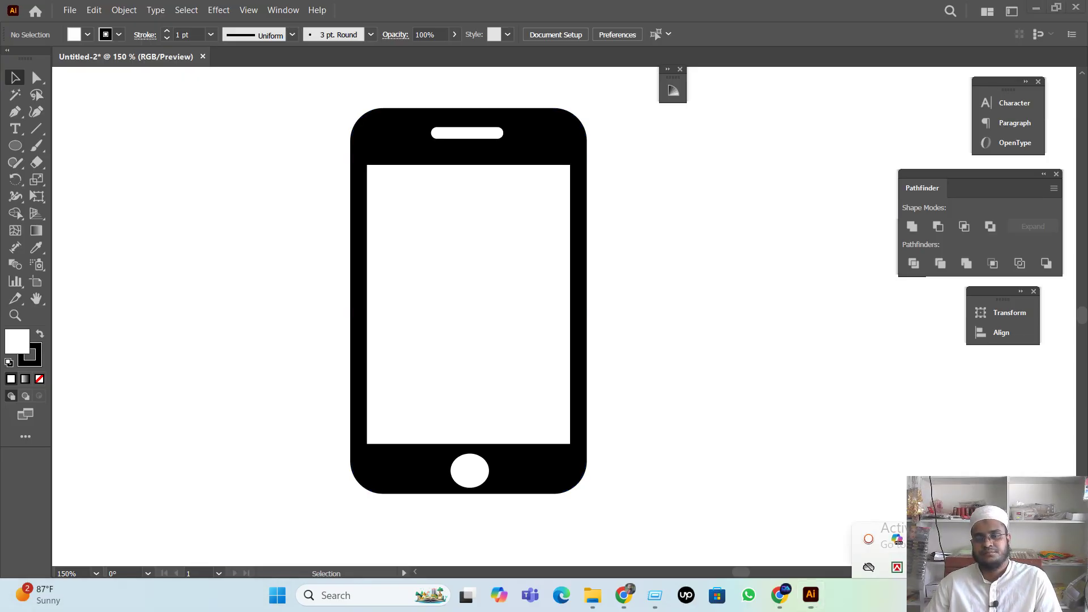
pyautogui.click(869, 523)
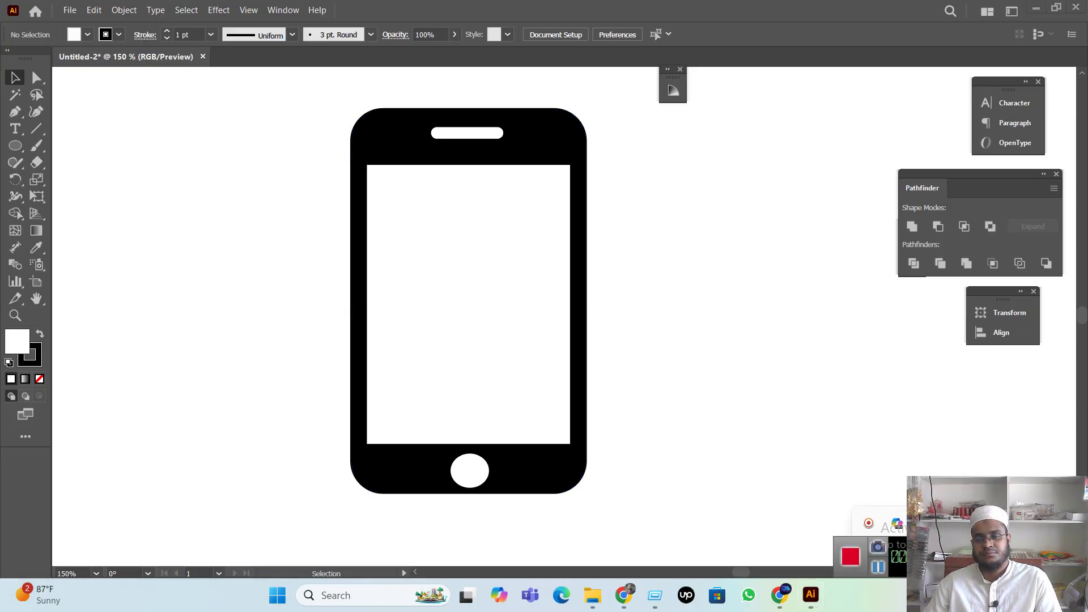